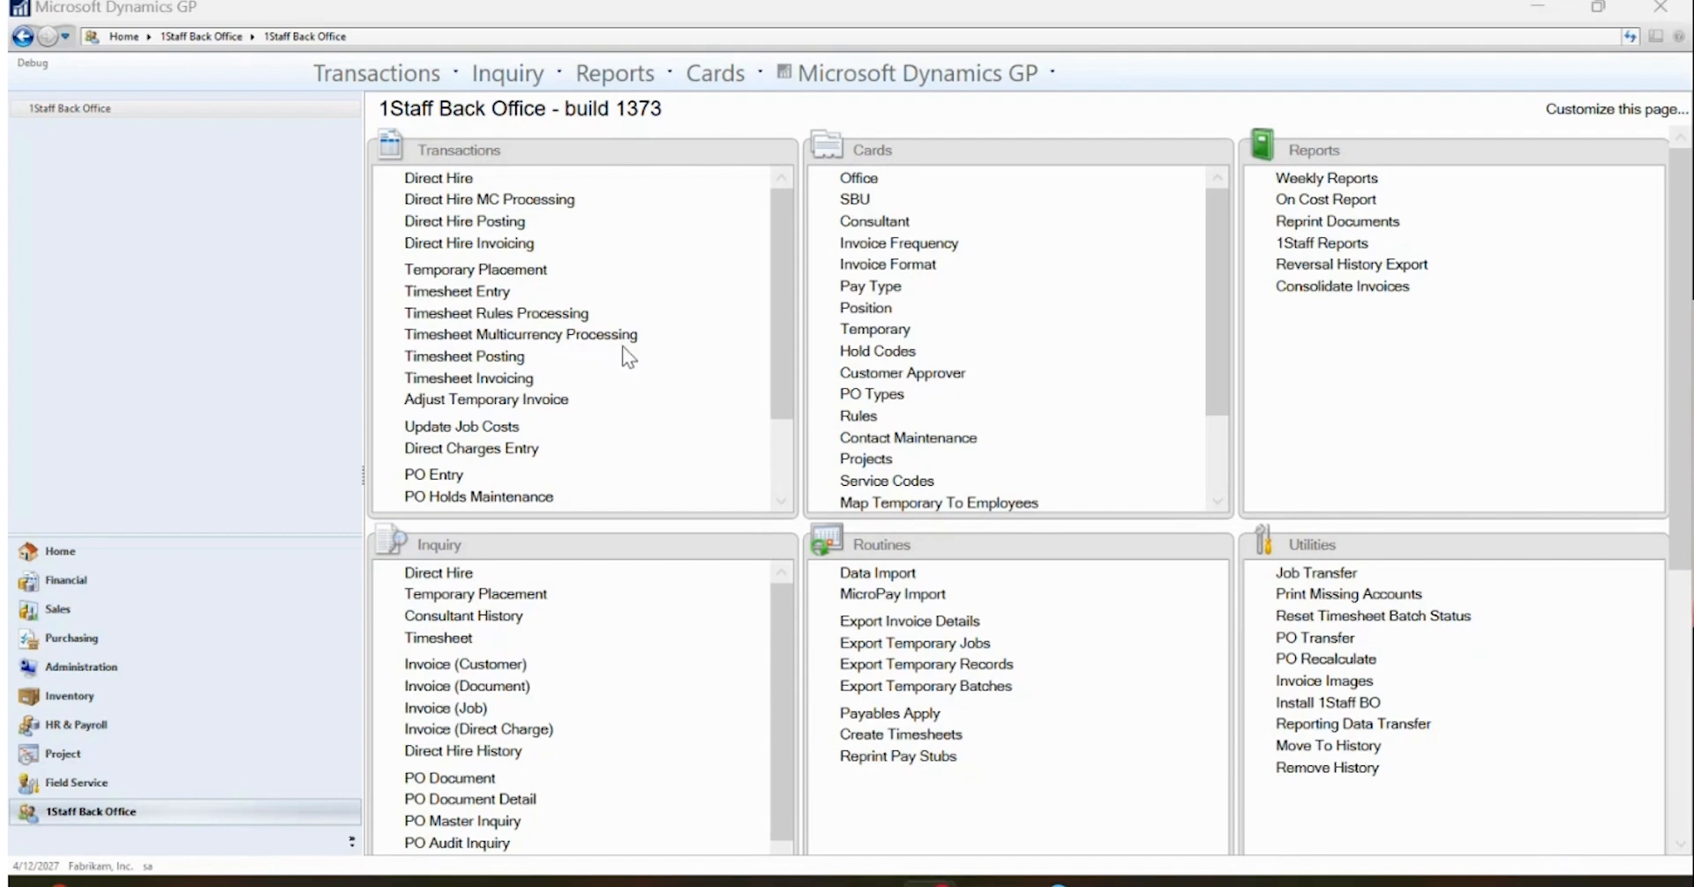
- Open Timesheet Posting, enlarge its window to show more batches, and mark all batches
click(511, 357)
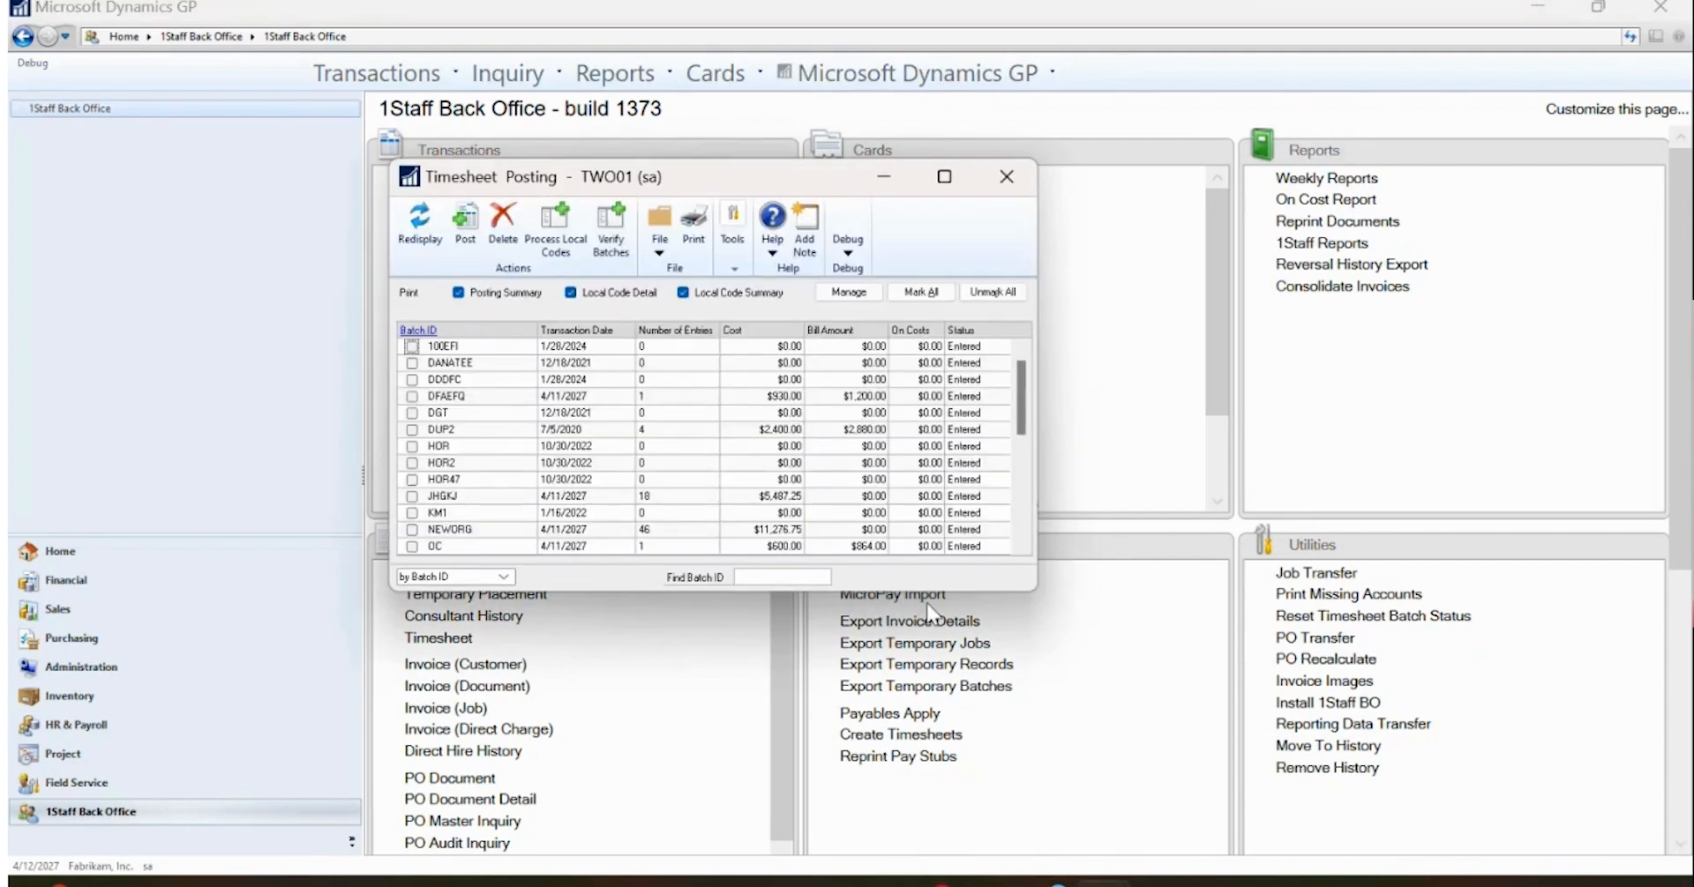
drag(917, 589, 921, 807)
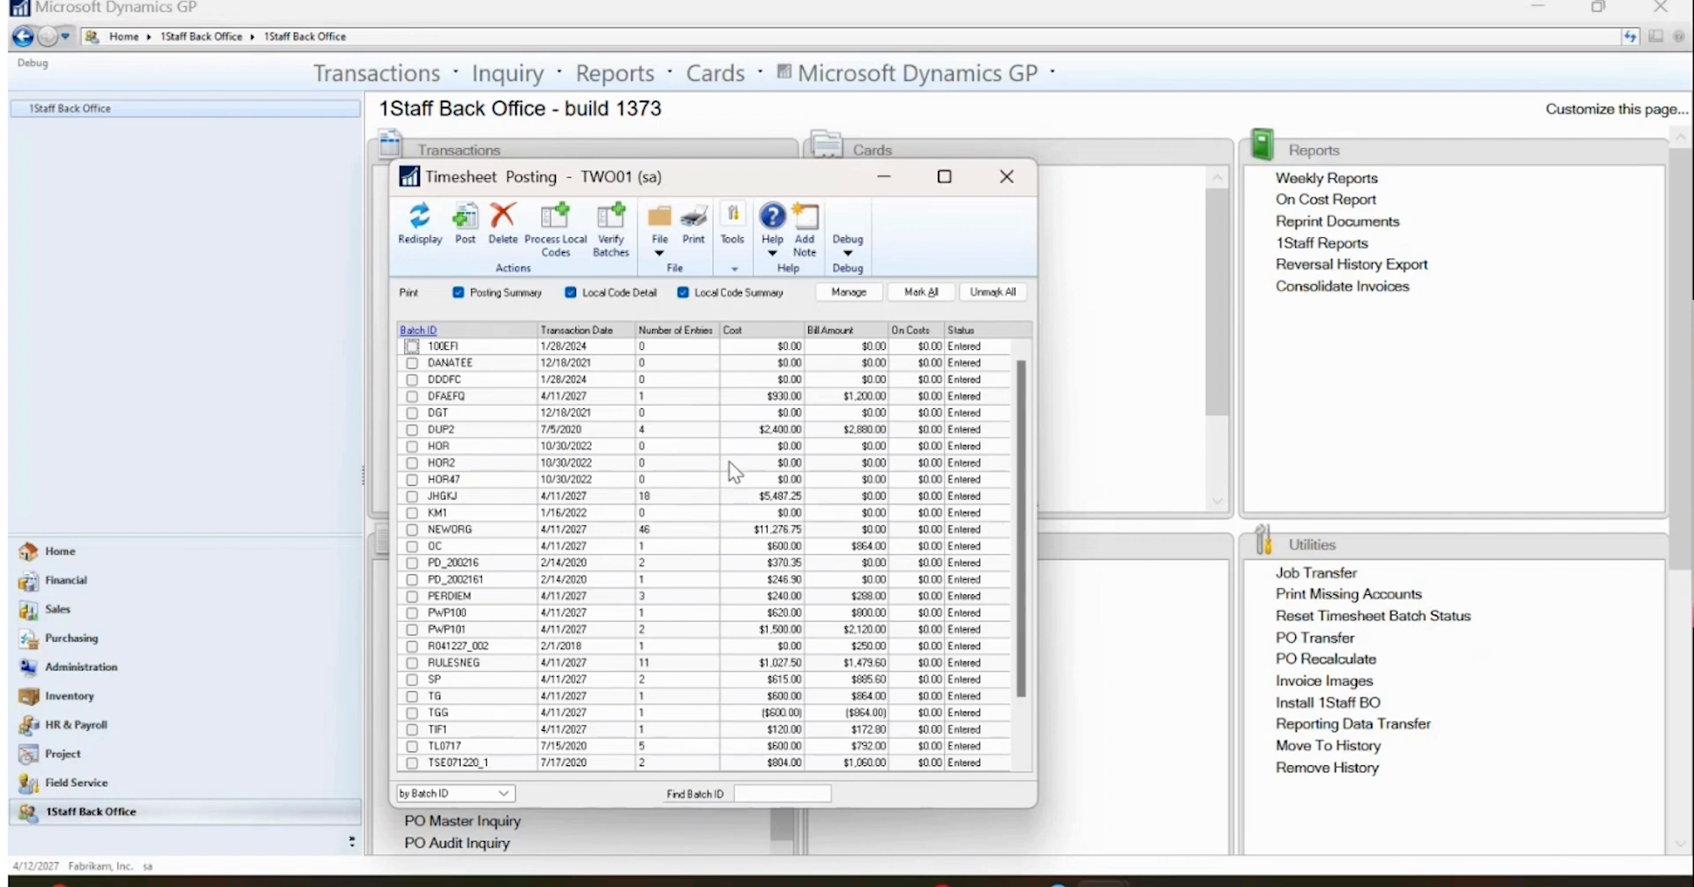
click(924, 294)
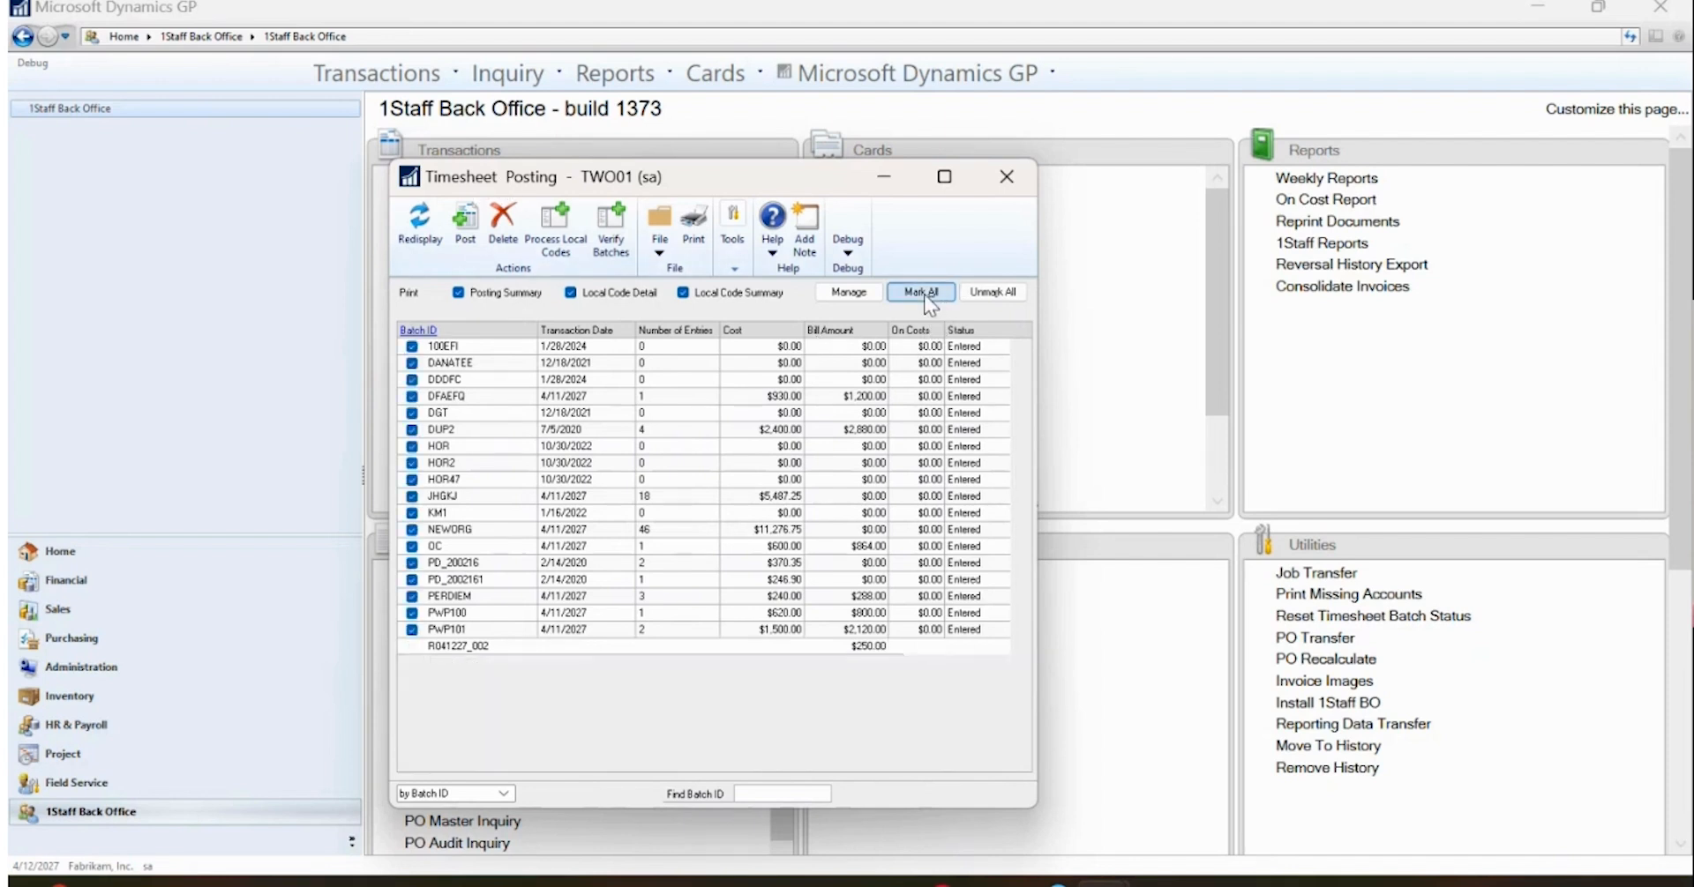
- Exclude the credit batch TGG from the marked batches and open the remaining ones for timesheet line management
click(858, 297)
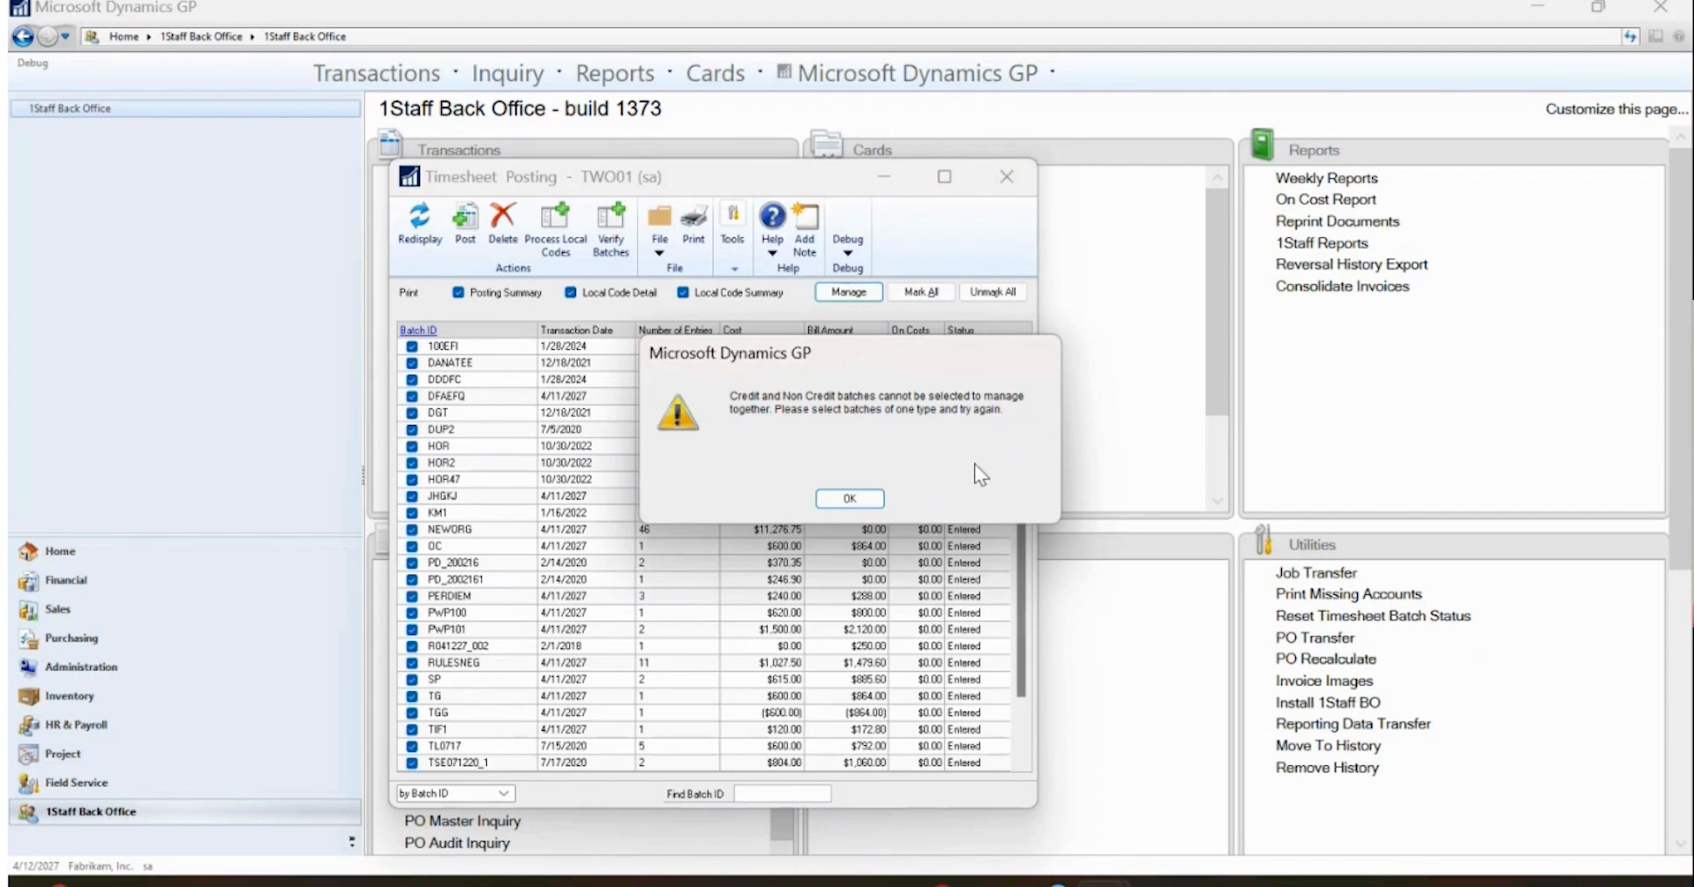
click(858, 495)
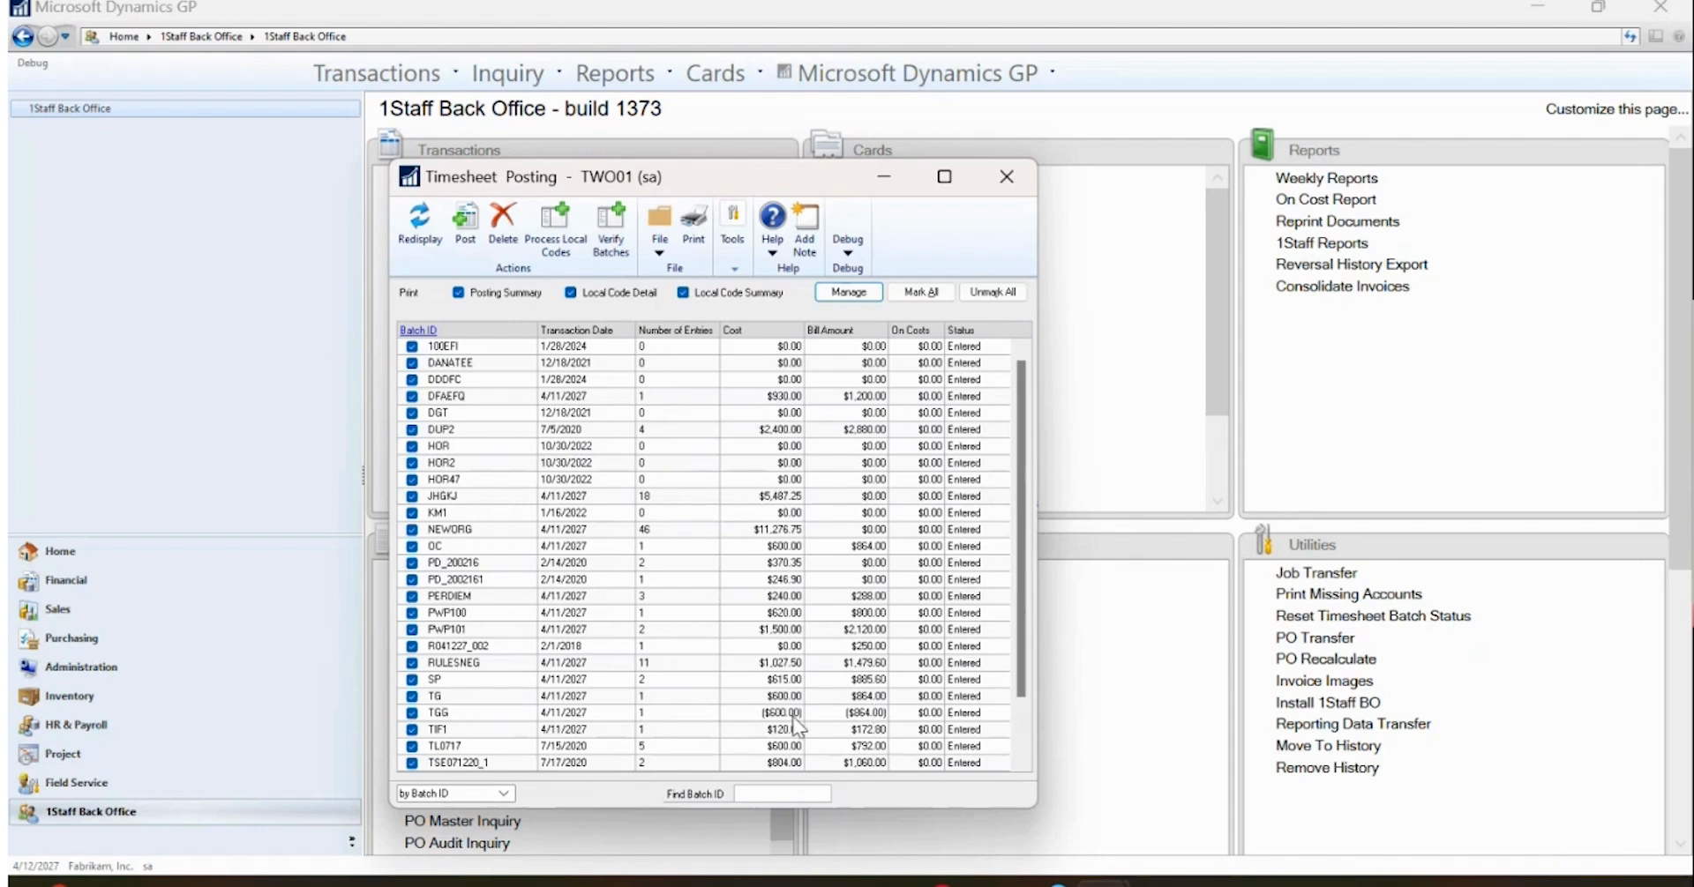
click(411, 714)
click(852, 294)
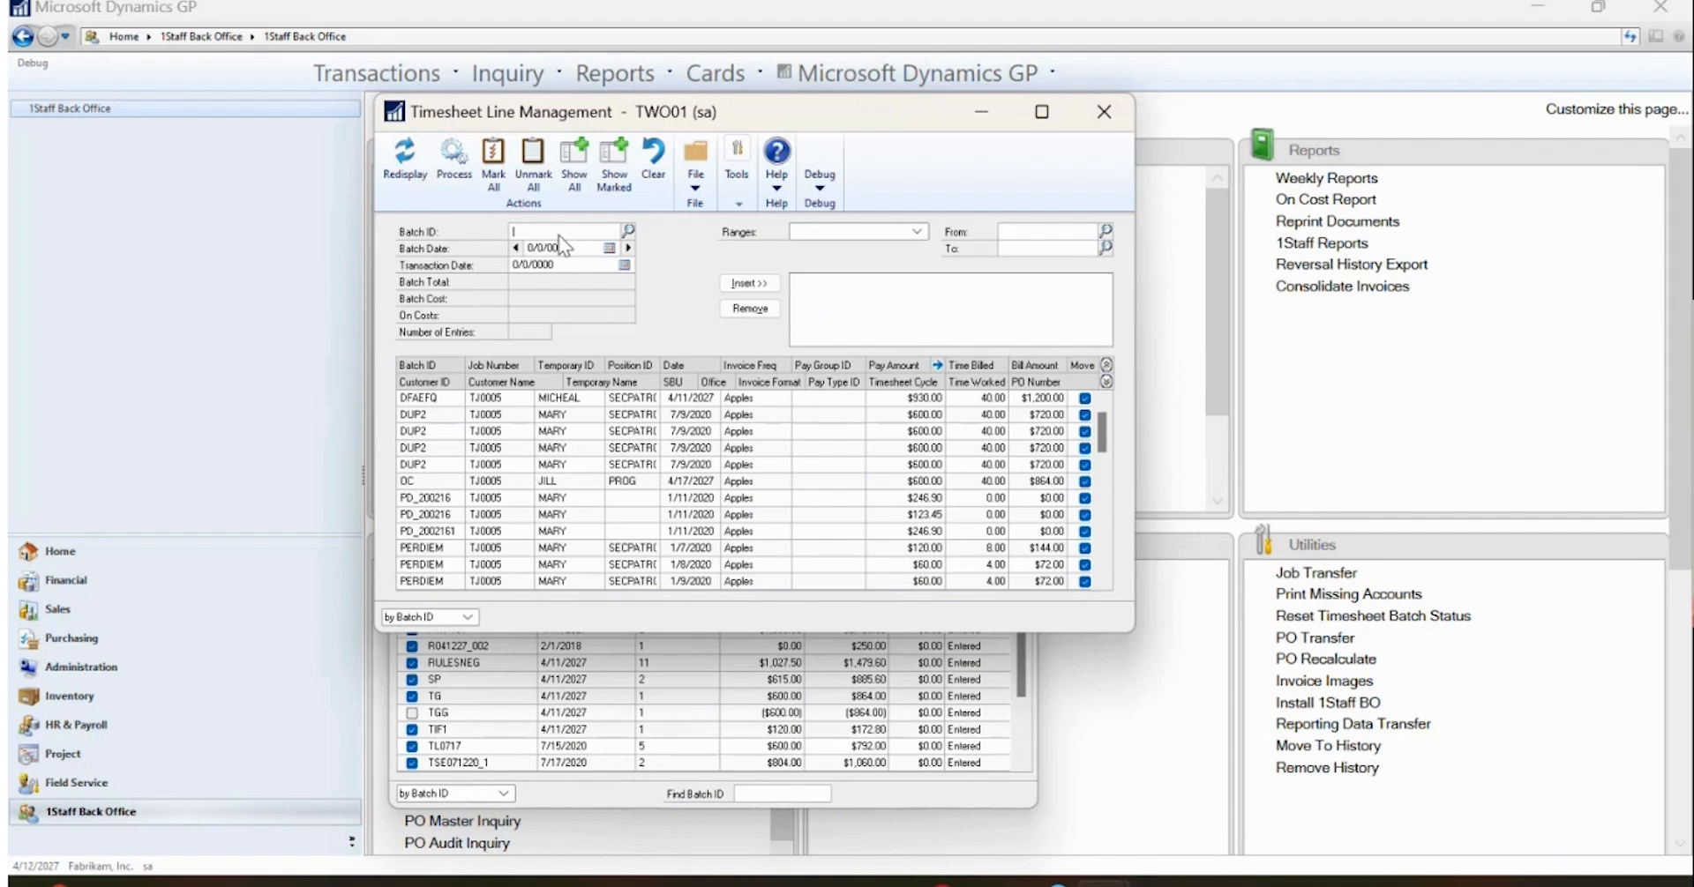
- Set the destination batch ID to NEWBATCH1, with batch date and transaction date both 6/20/2024
text(NEWBATCH1)
click(579, 247)
text(06202024)
click(588, 266)
click(840, 499)
text(0620202)
key(Tab)
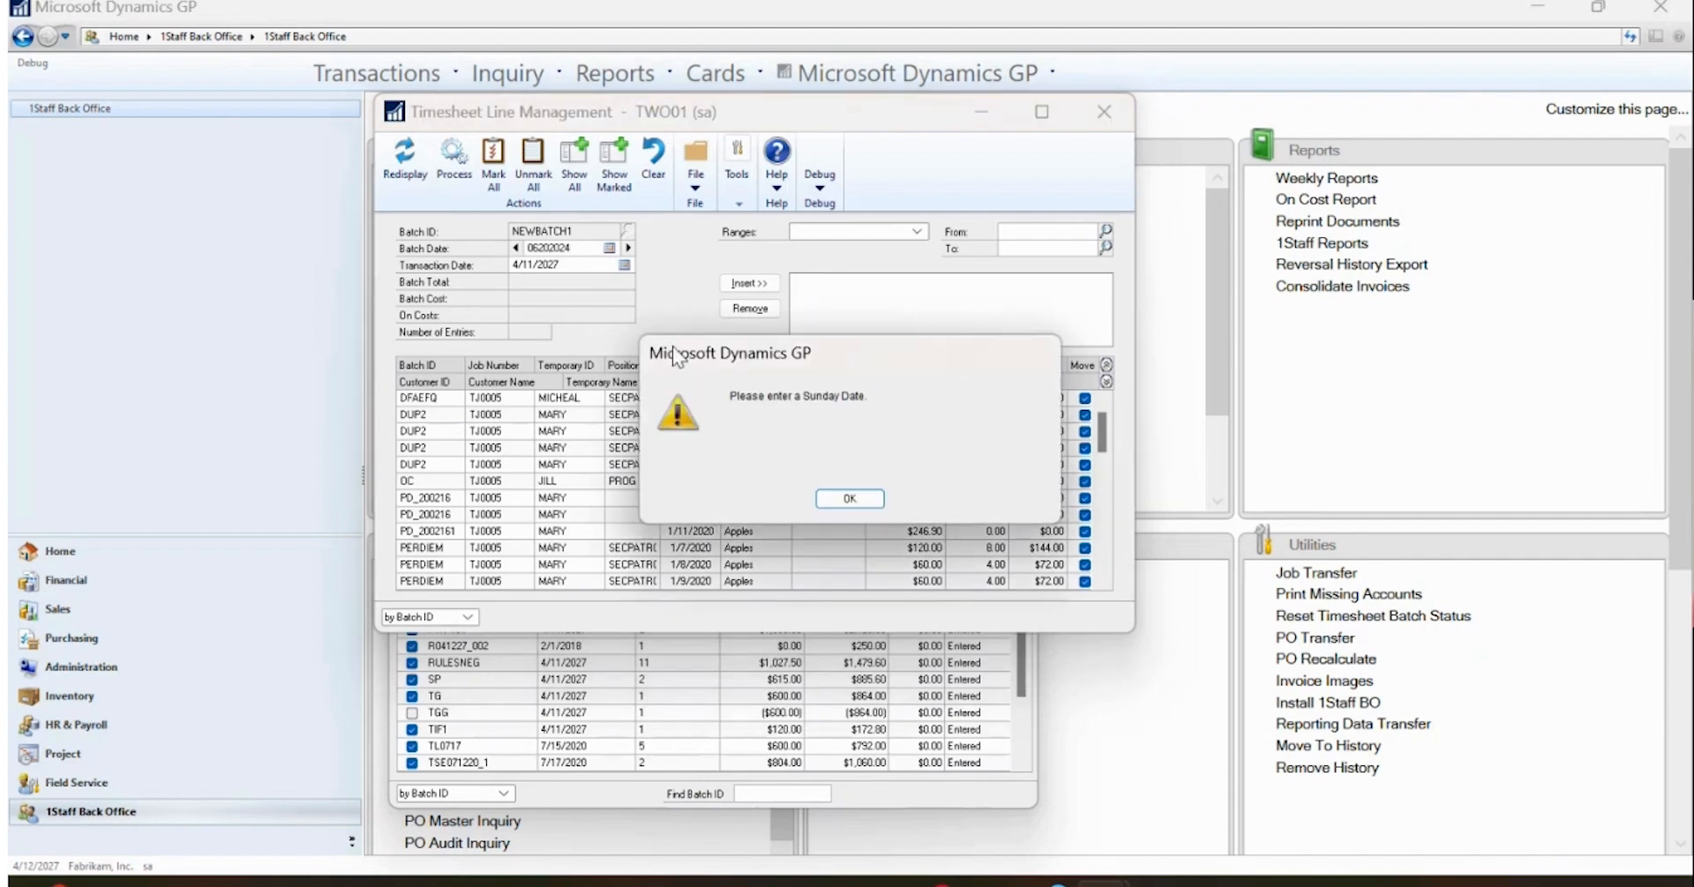
click(849, 499)
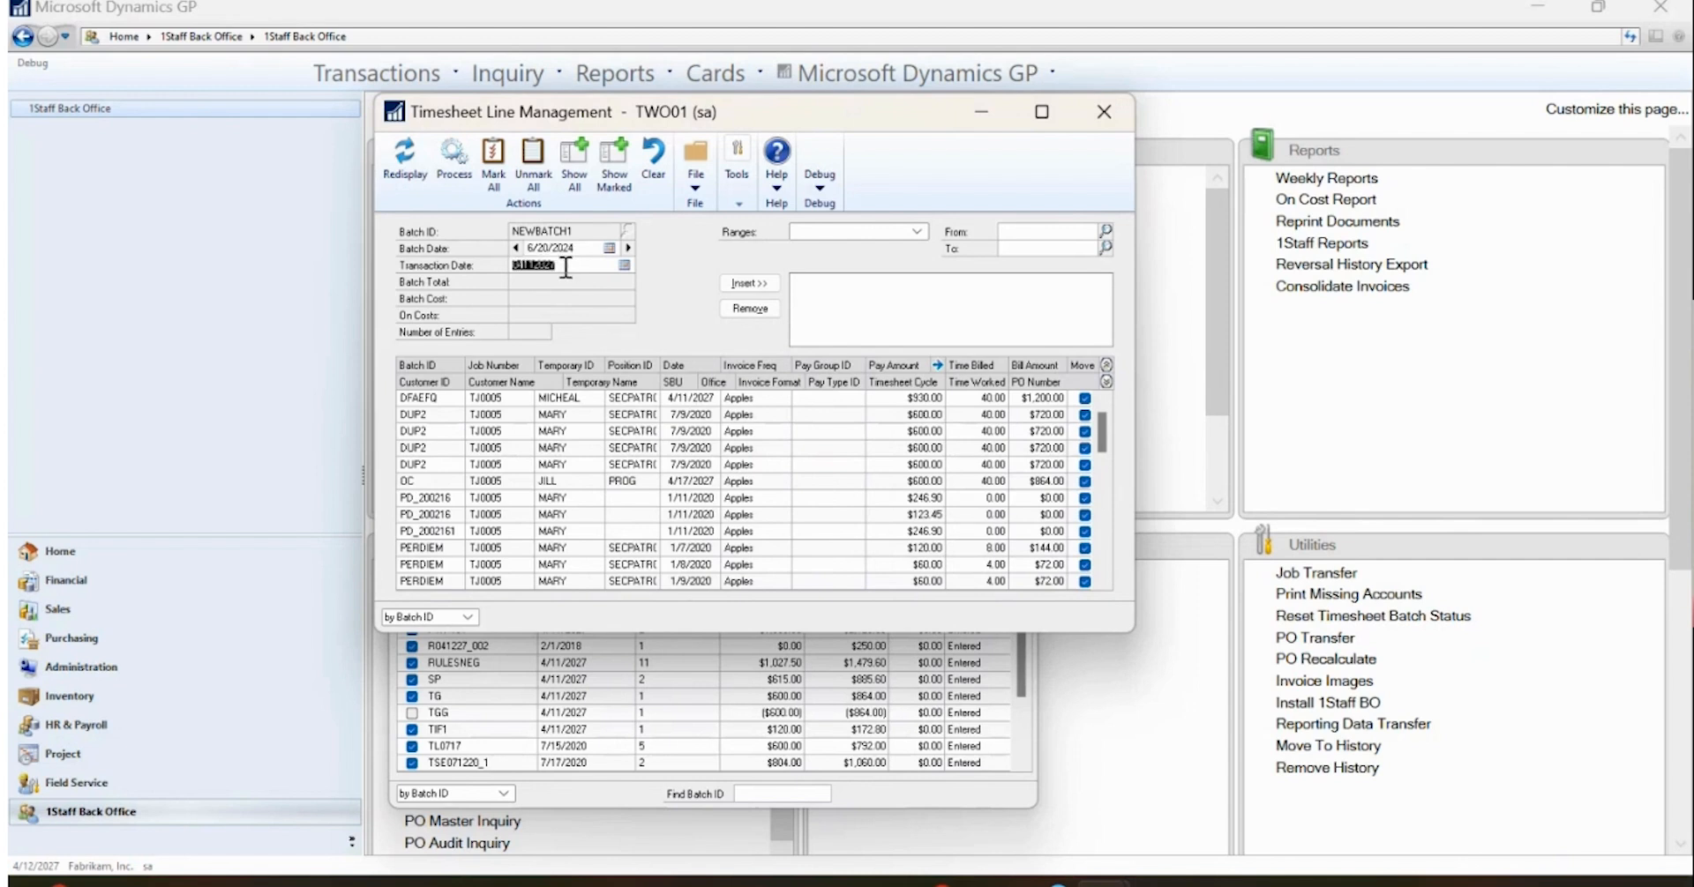
text(0620)
key(Tab)
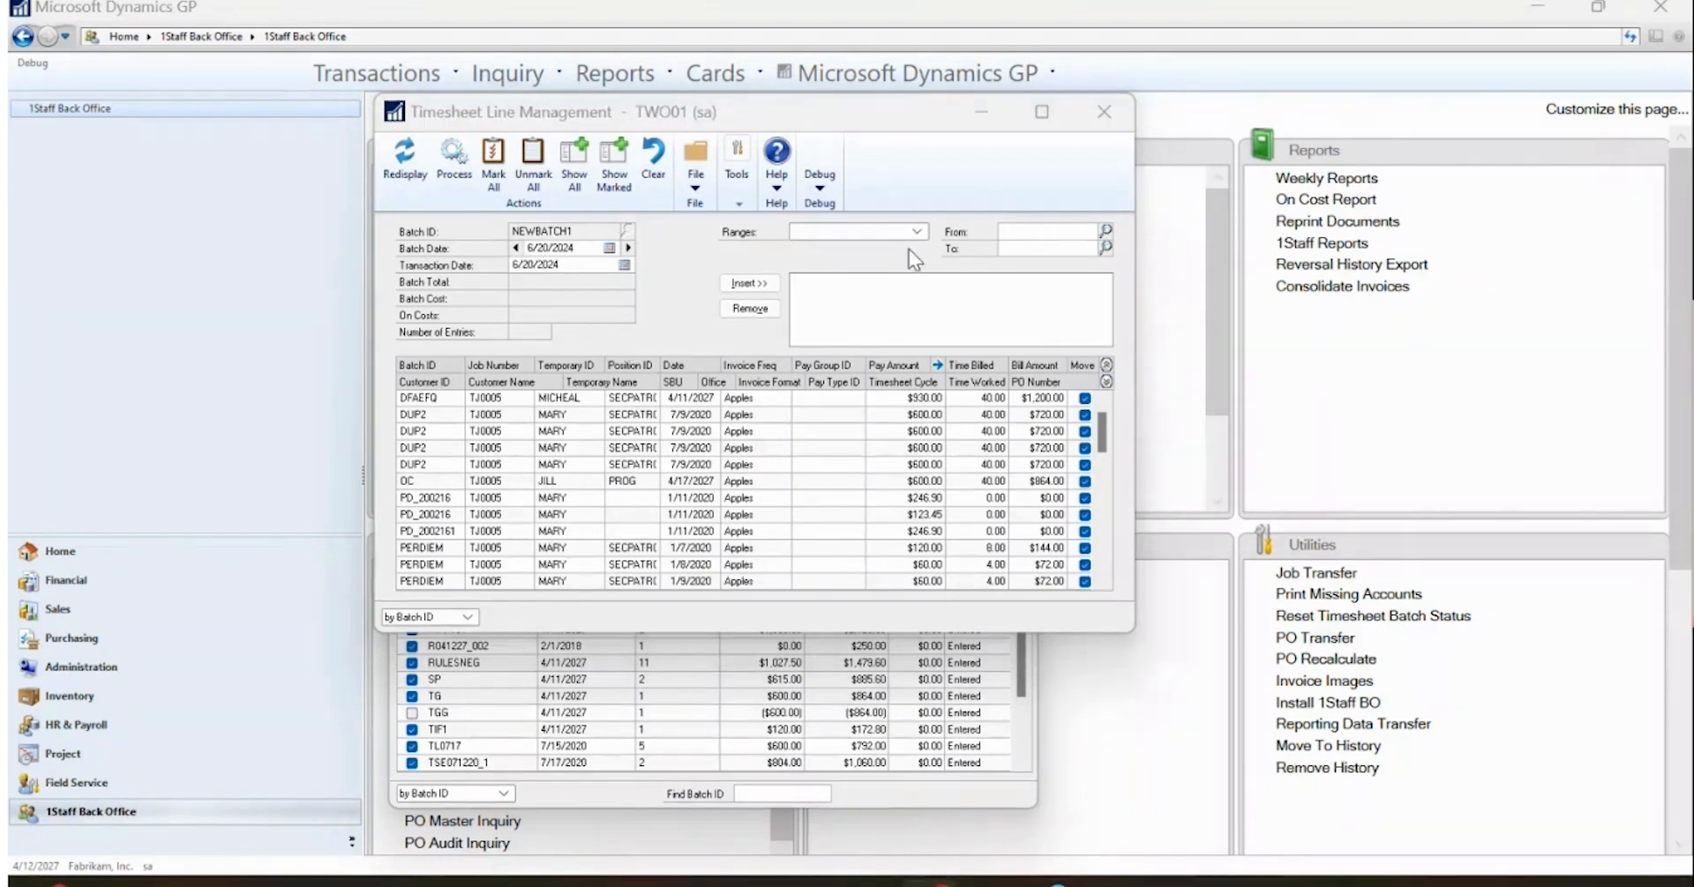
- Restrict the timesheet lines with a Customer range that starts and ends at Cellular Express
click(918, 232)
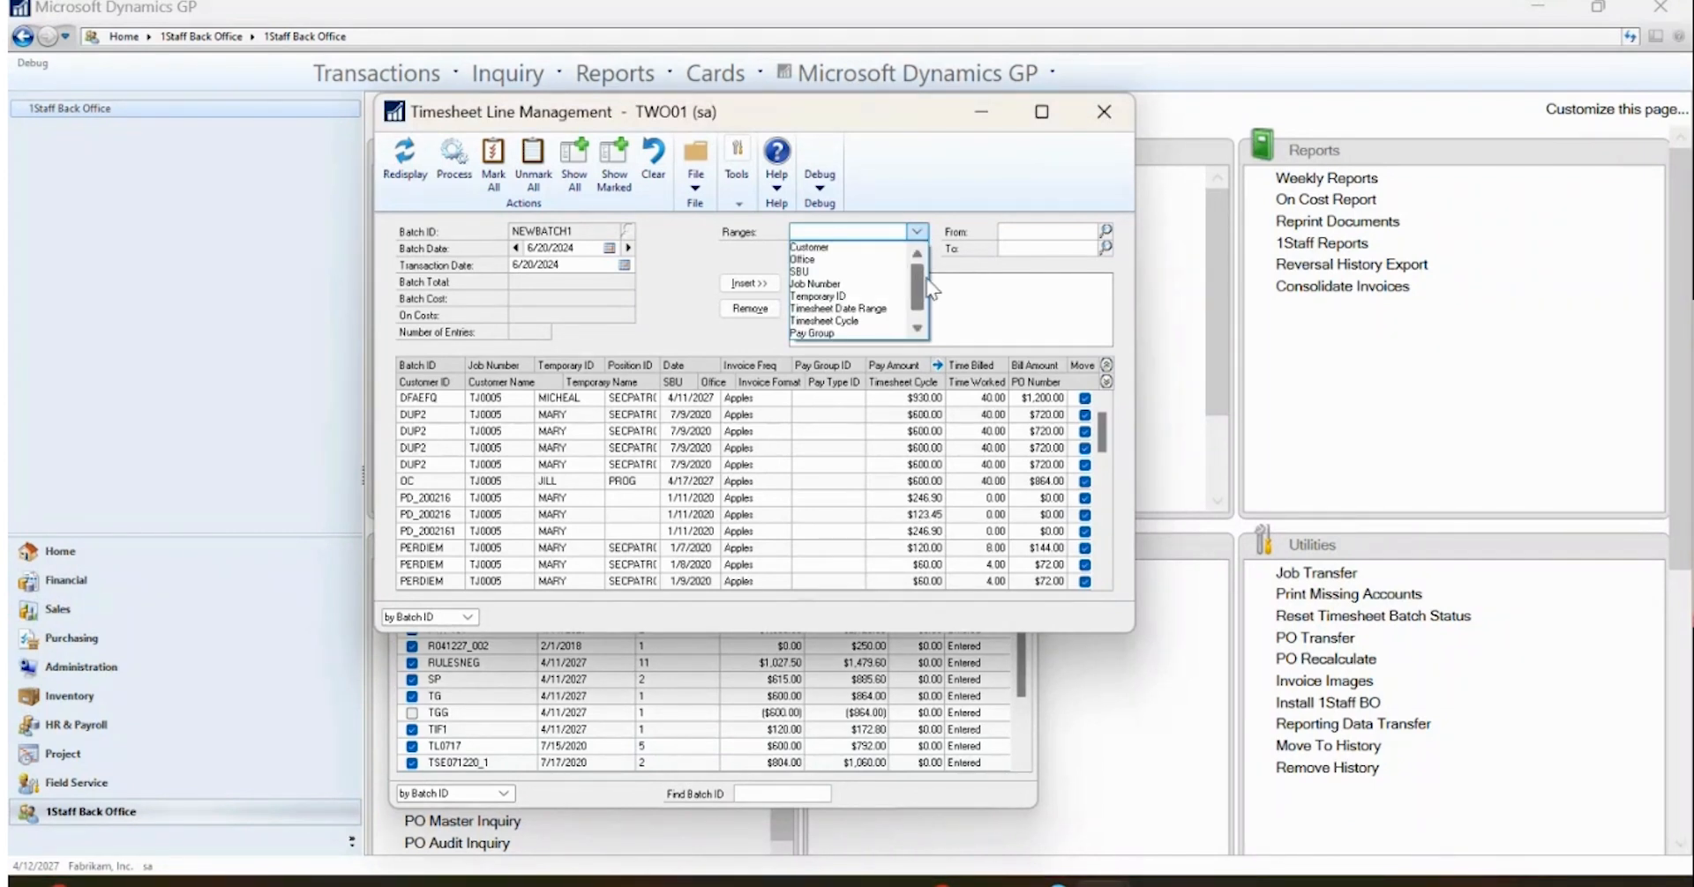
click(849, 247)
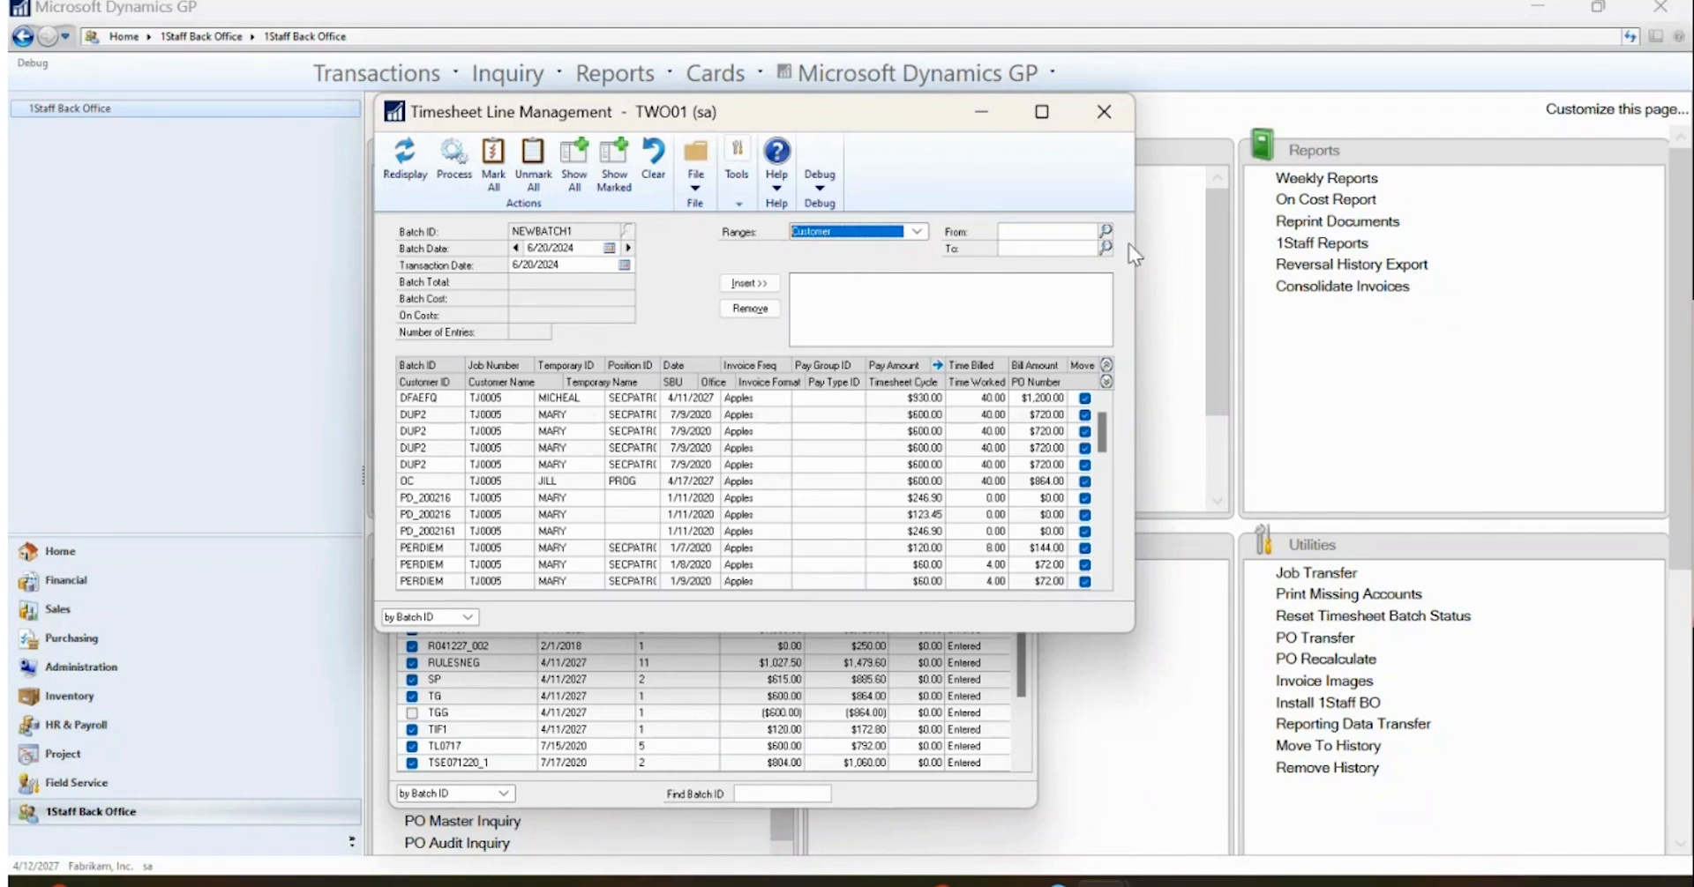
click(1105, 232)
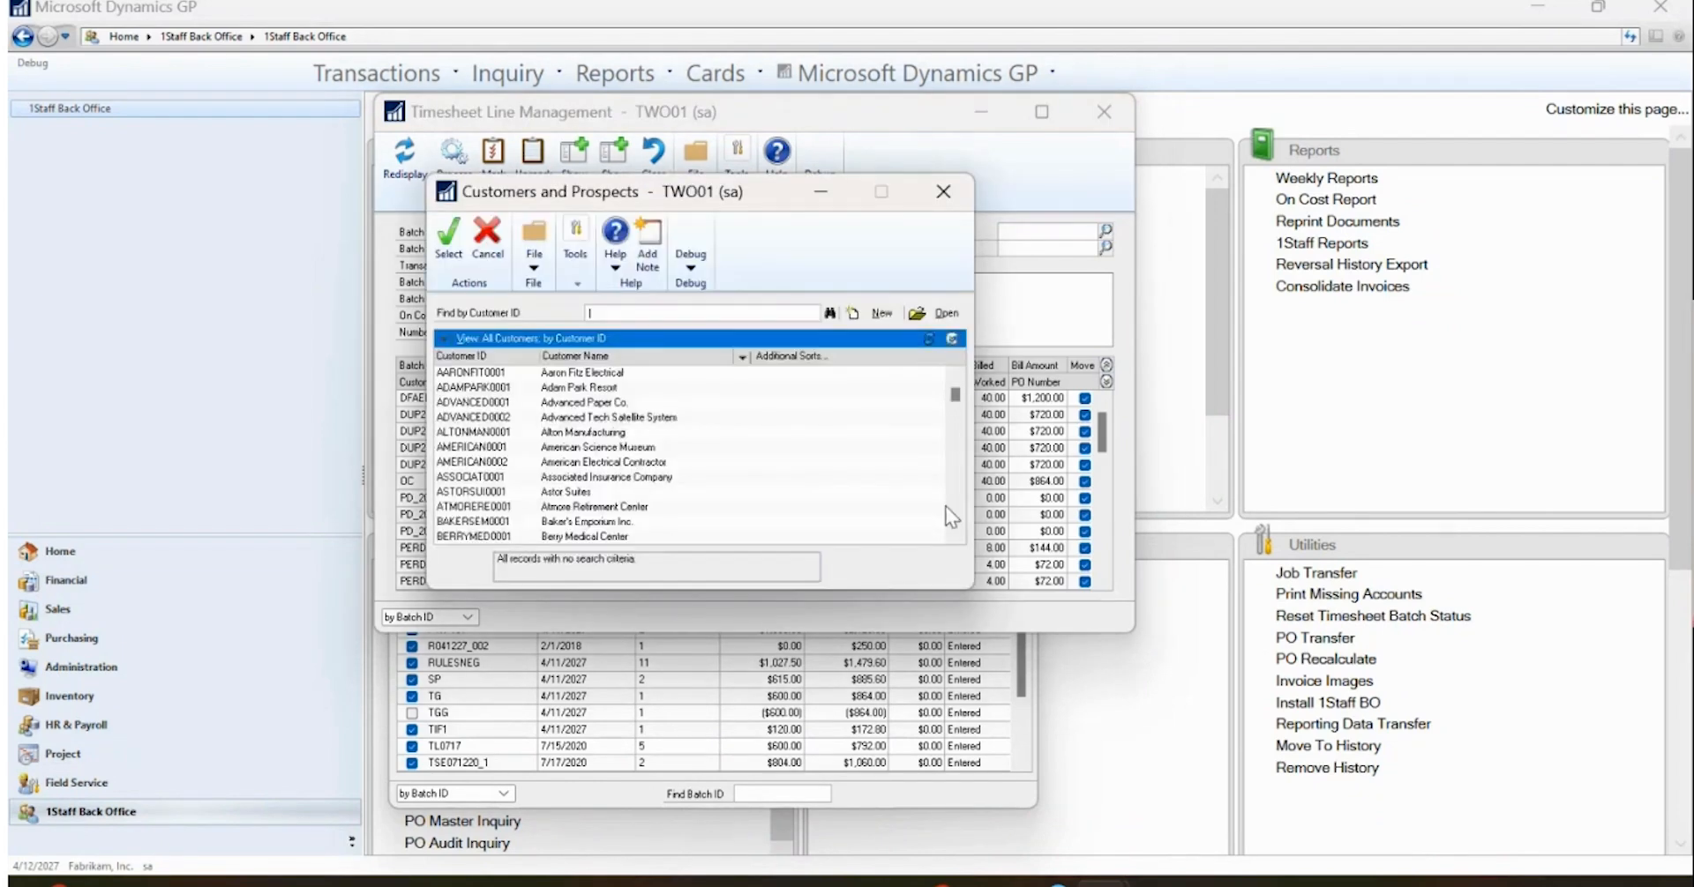
click(955, 514)
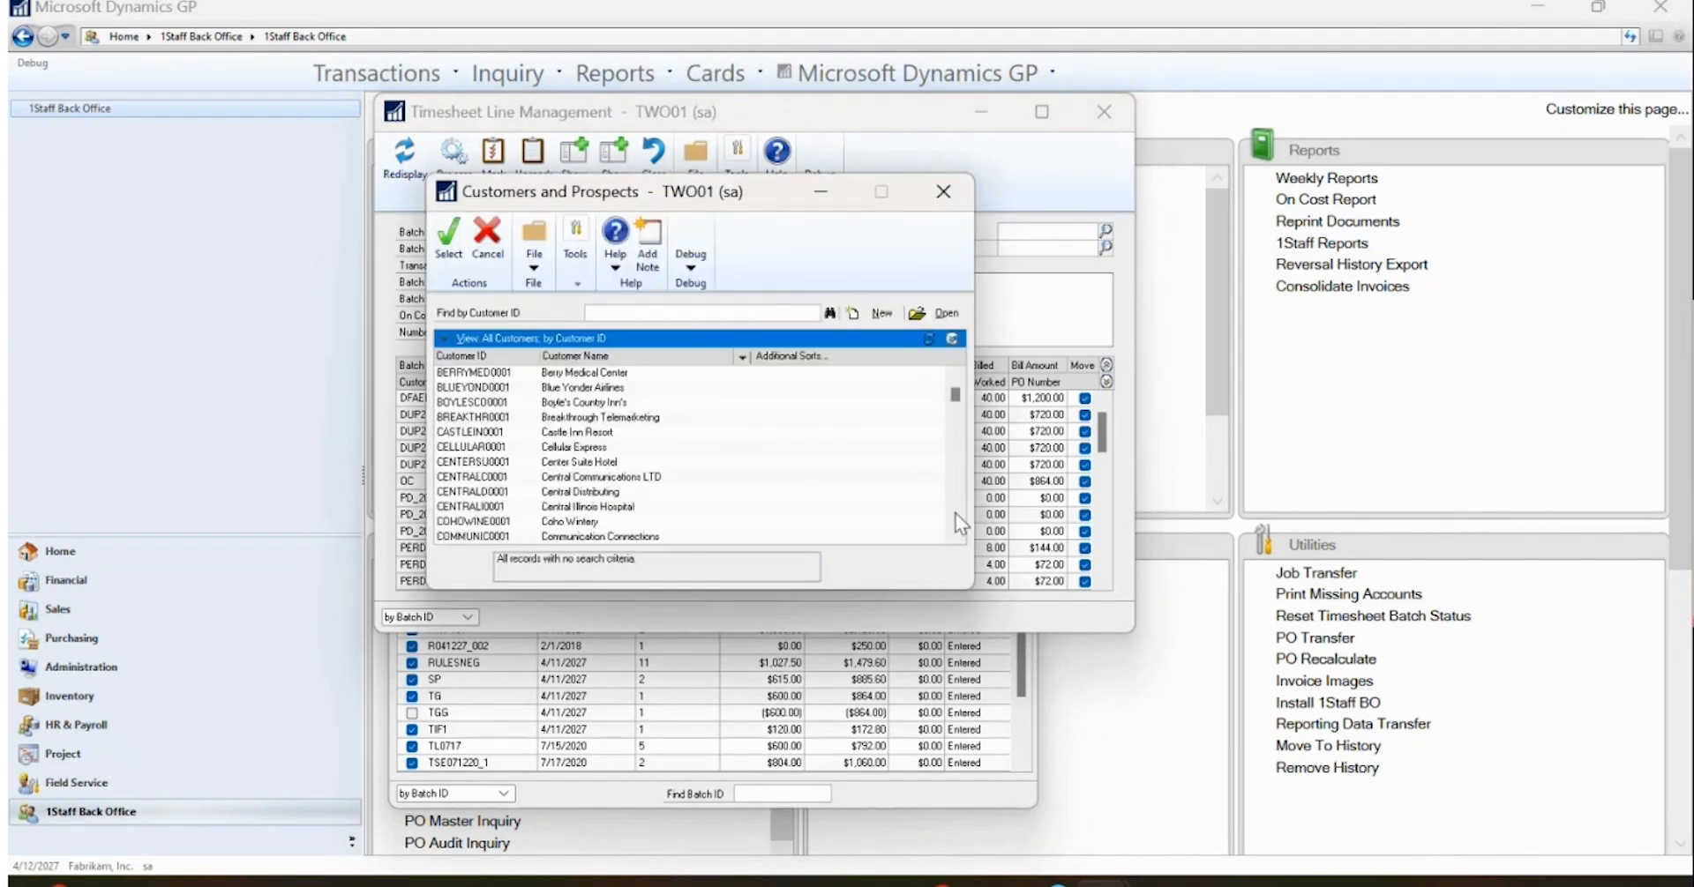
double_click(490, 449)
click(1104, 248)
double_click(466, 448)
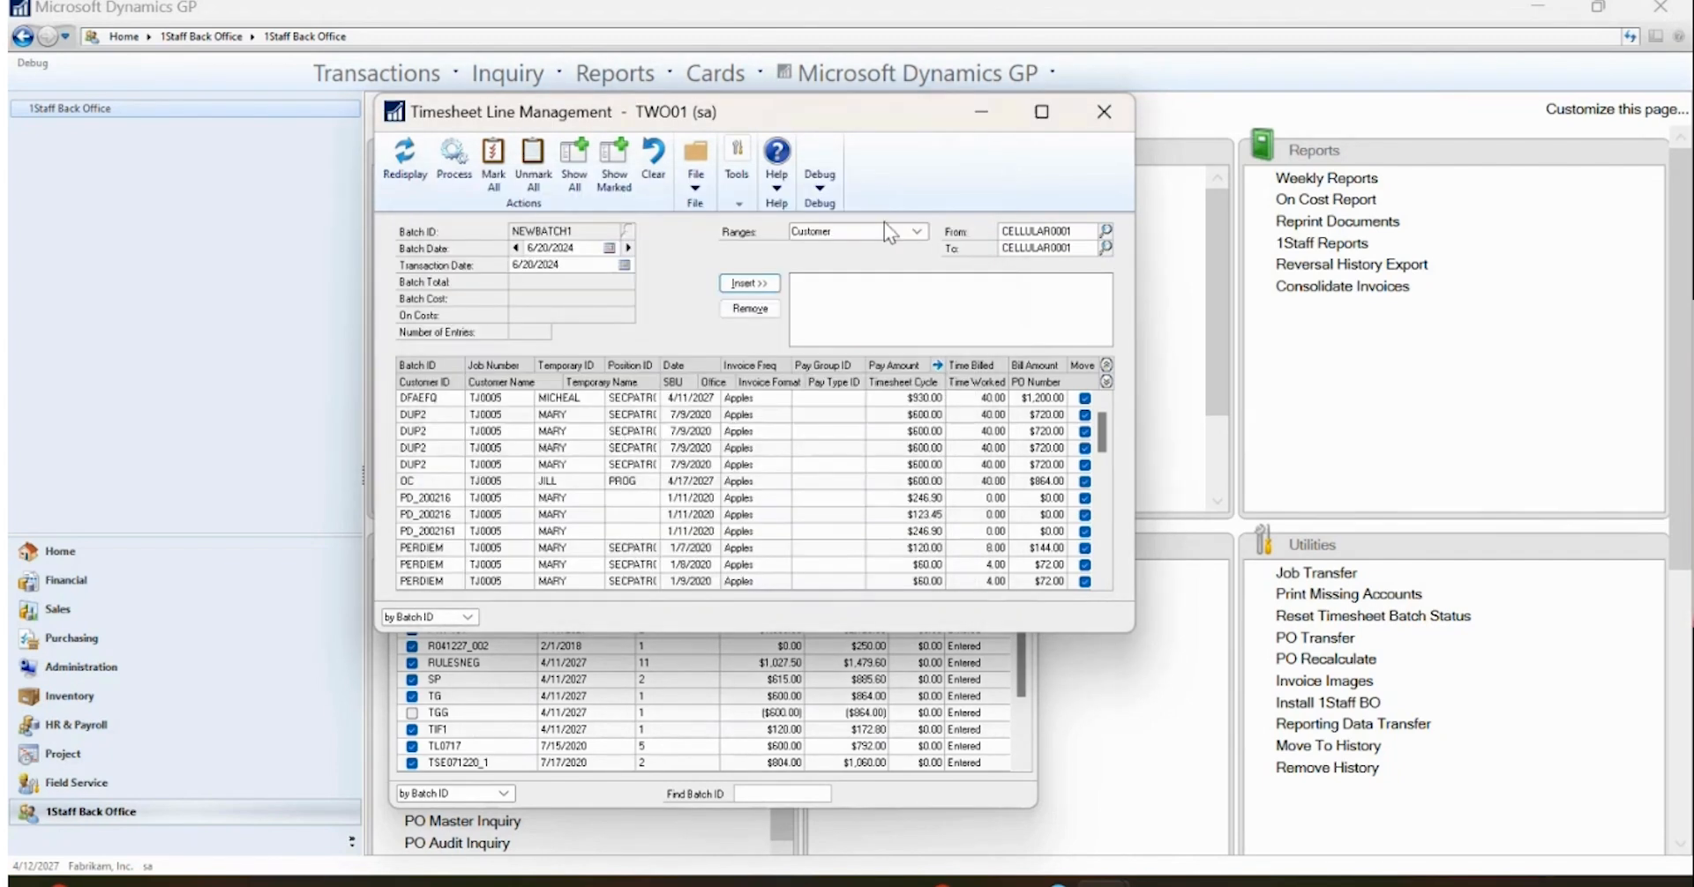
click(750, 284)
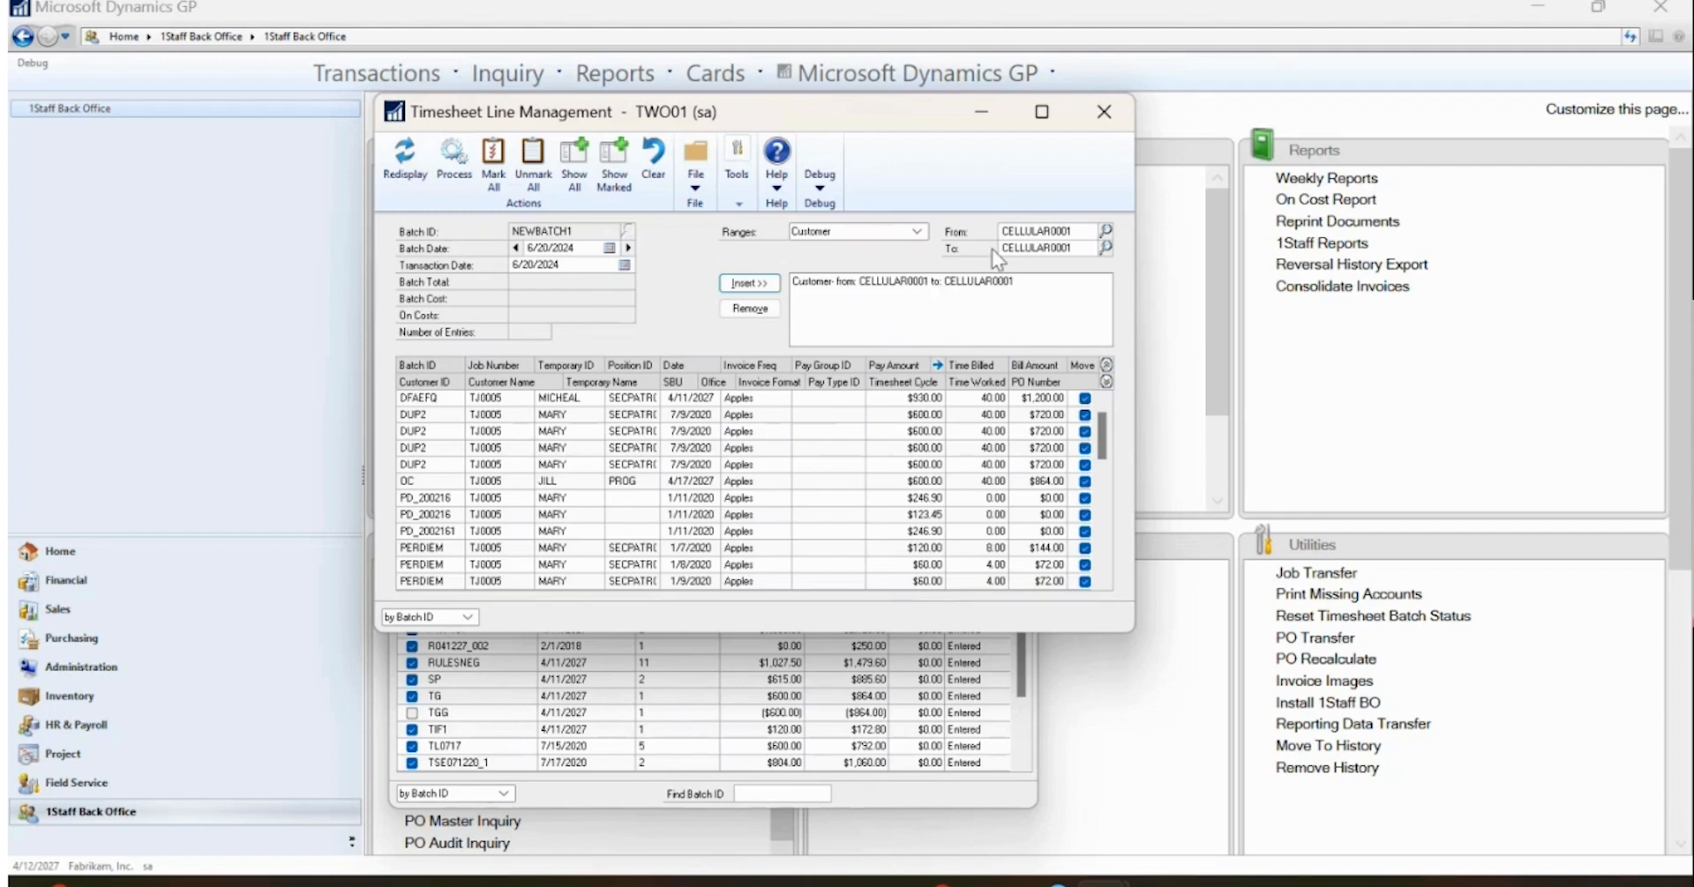
- Add an Invoice Frequency range from Weekly to Weekly to the line restrictions
click(917, 231)
drag(917, 265, 919, 305)
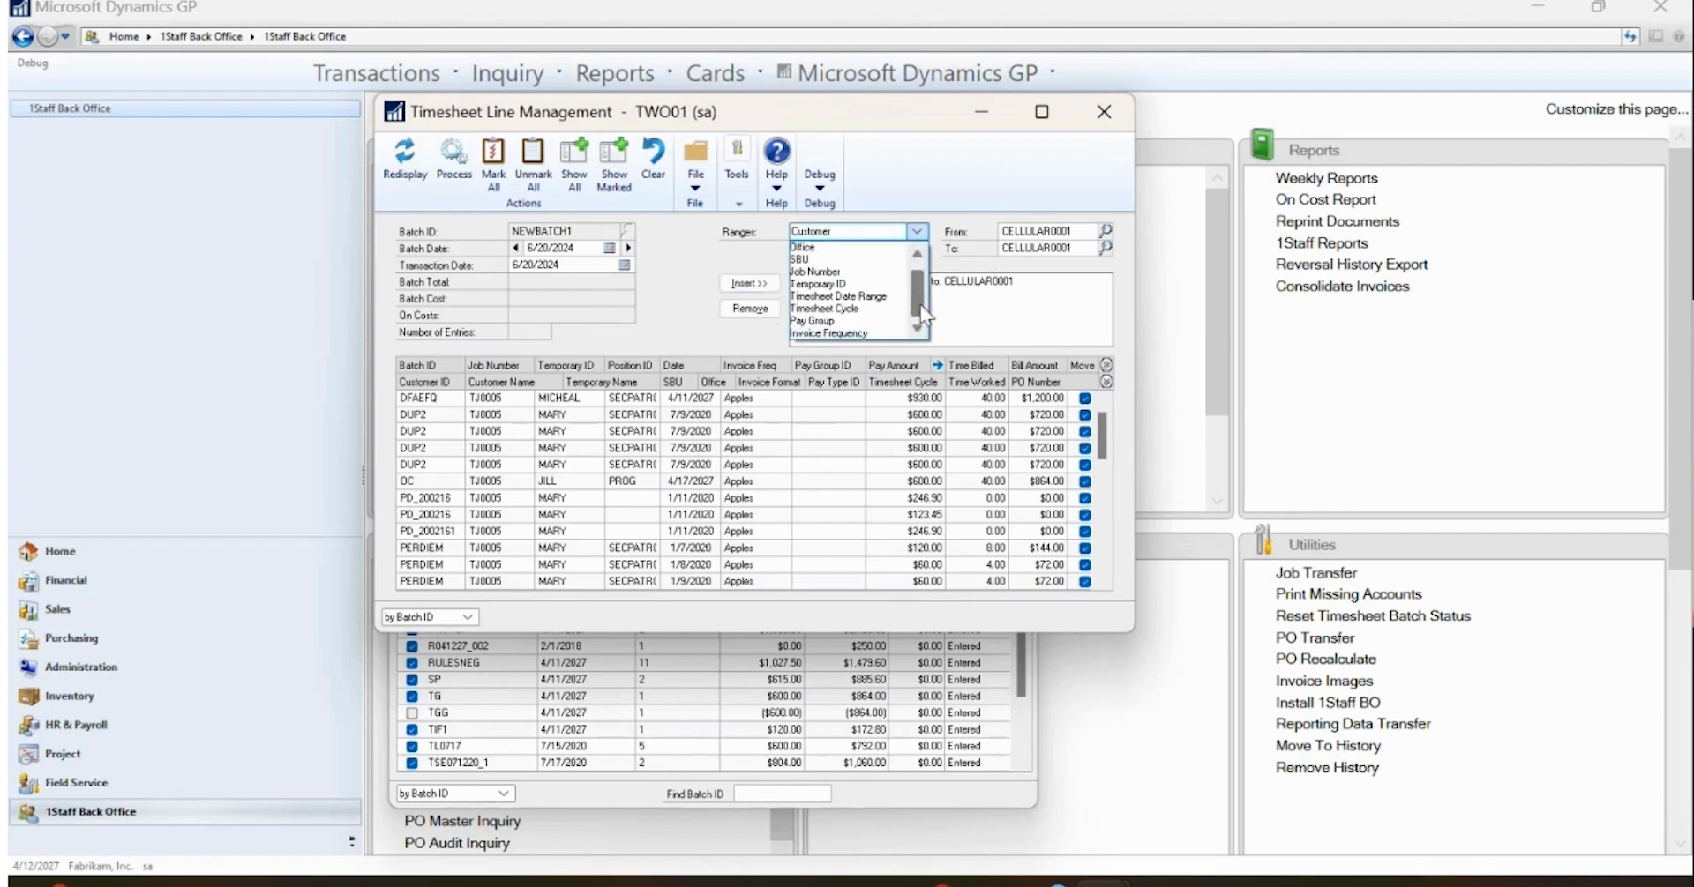
click(834, 331)
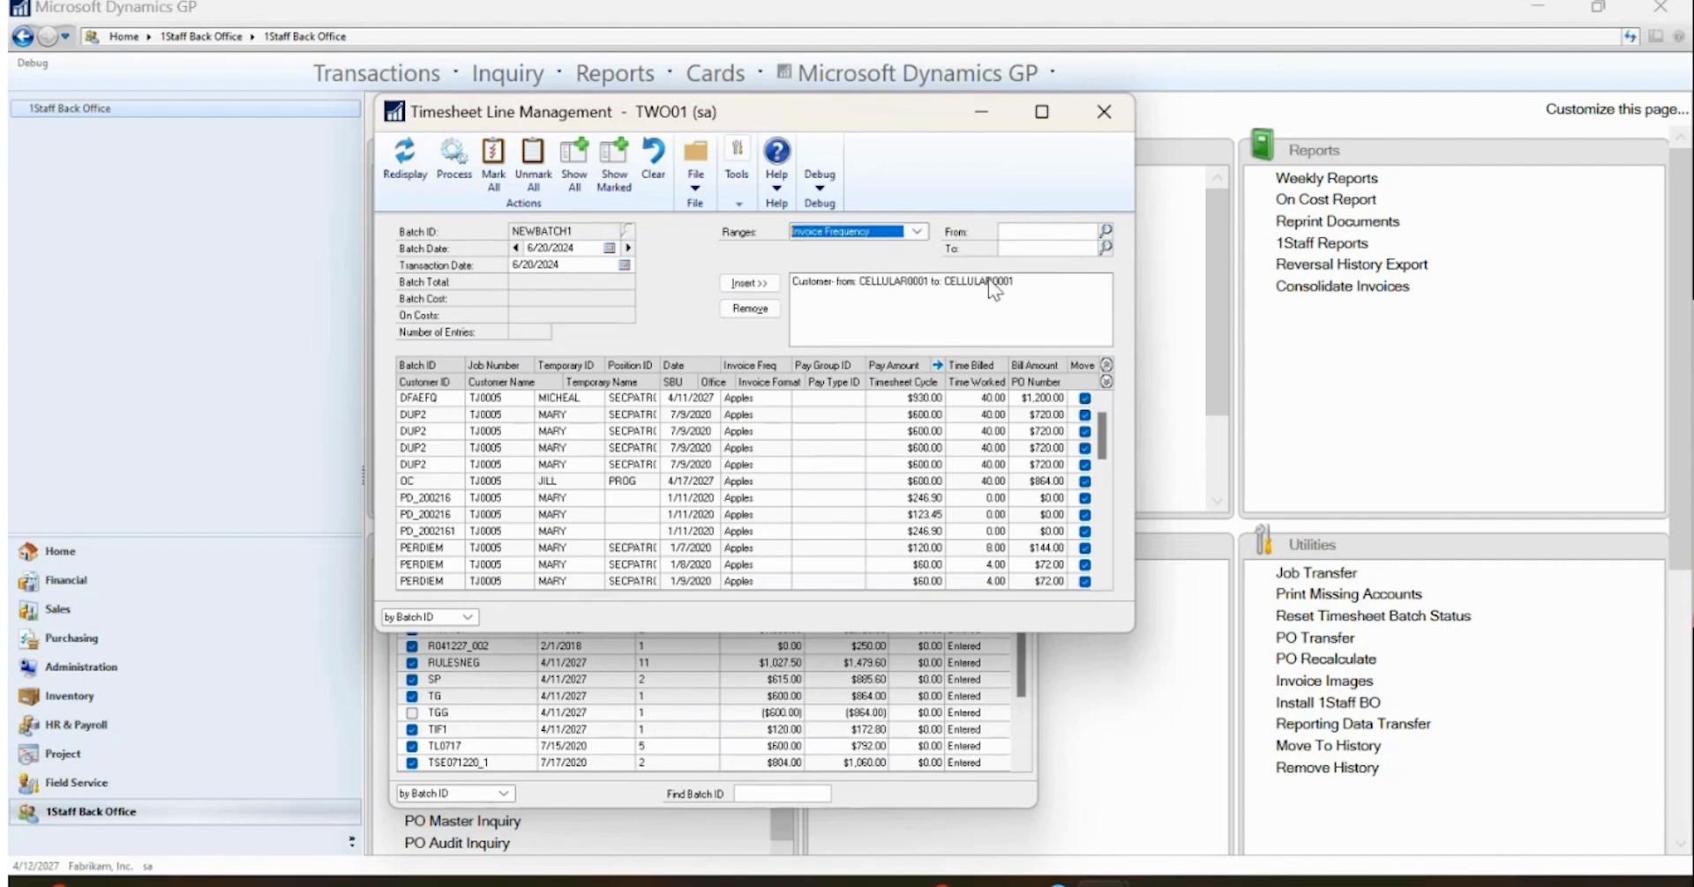
click(1104, 231)
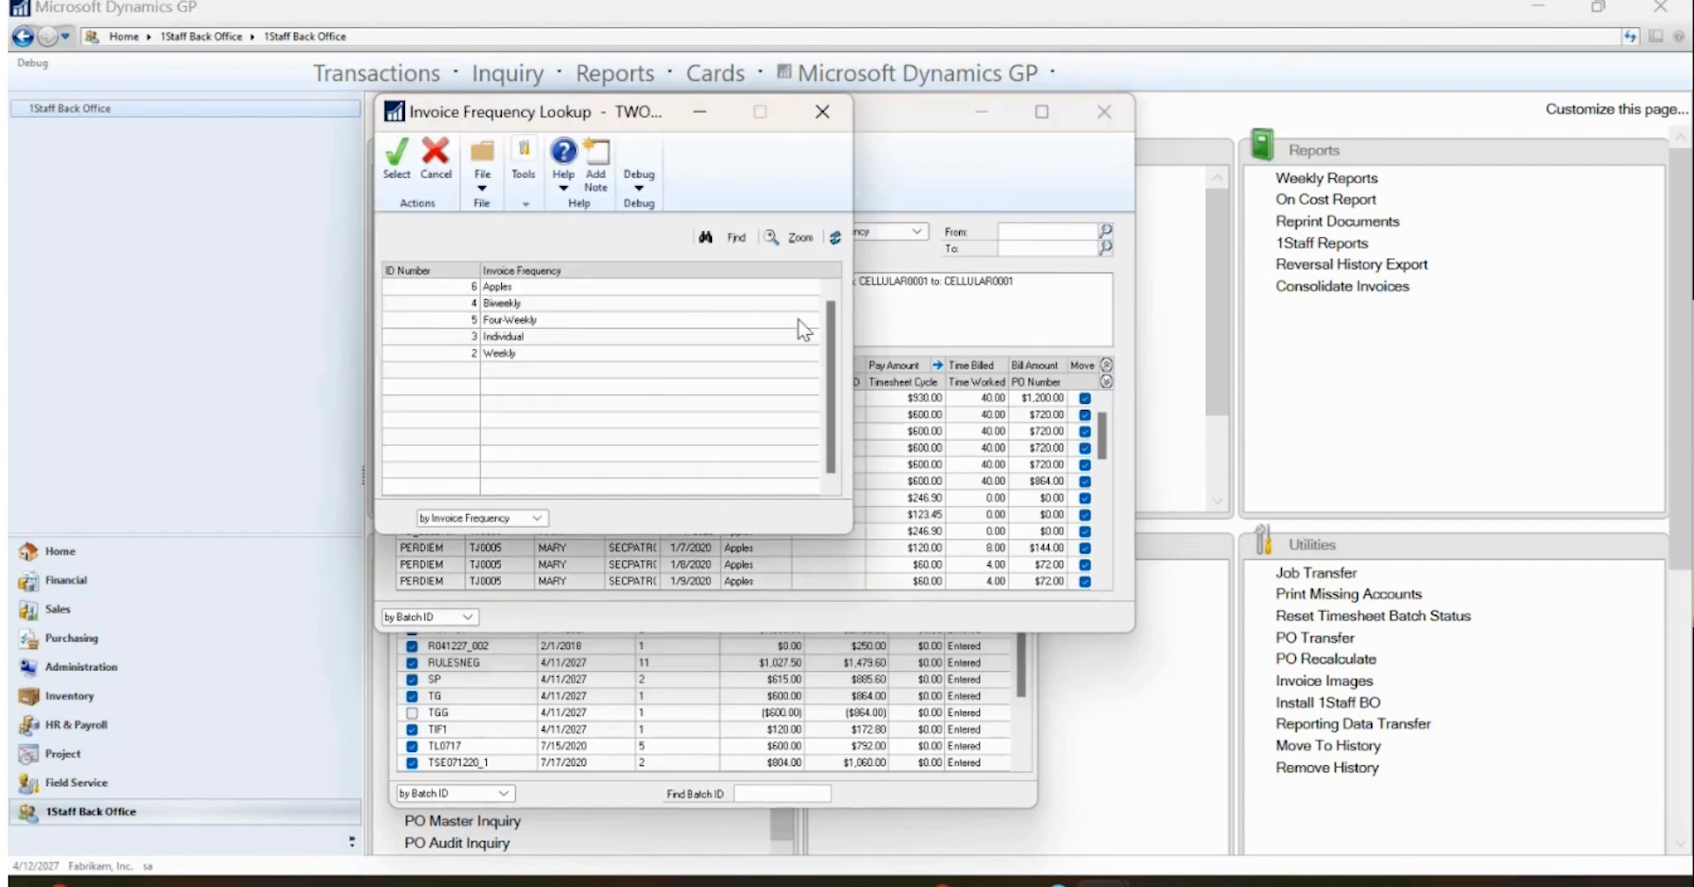
double_click(500, 352)
click(1104, 248)
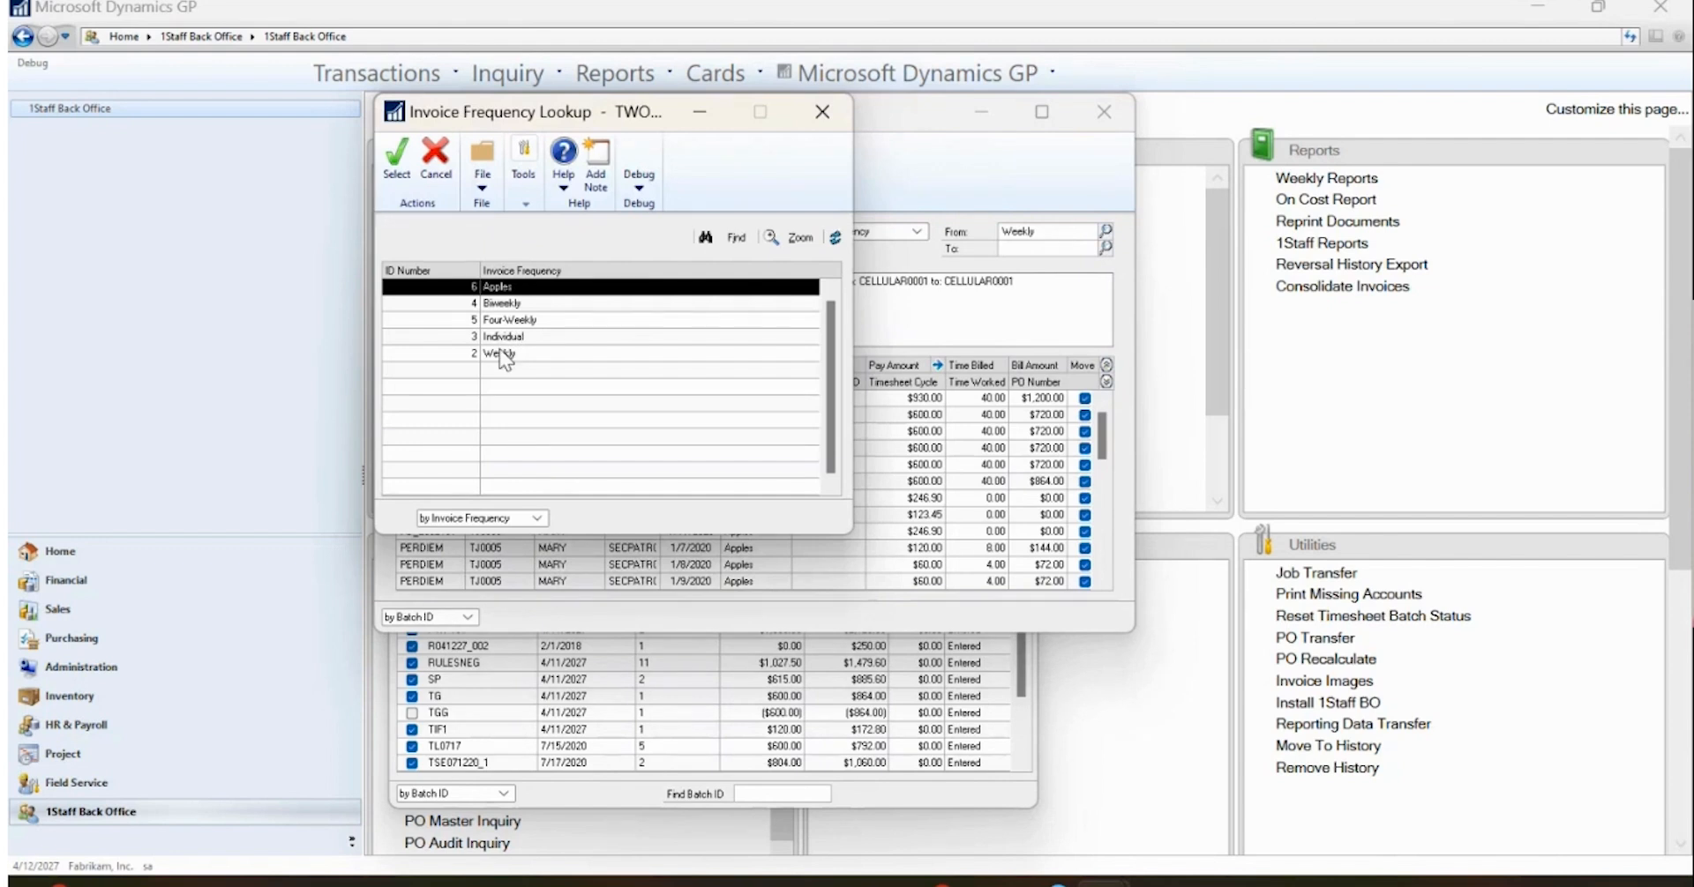
double_click(499, 353)
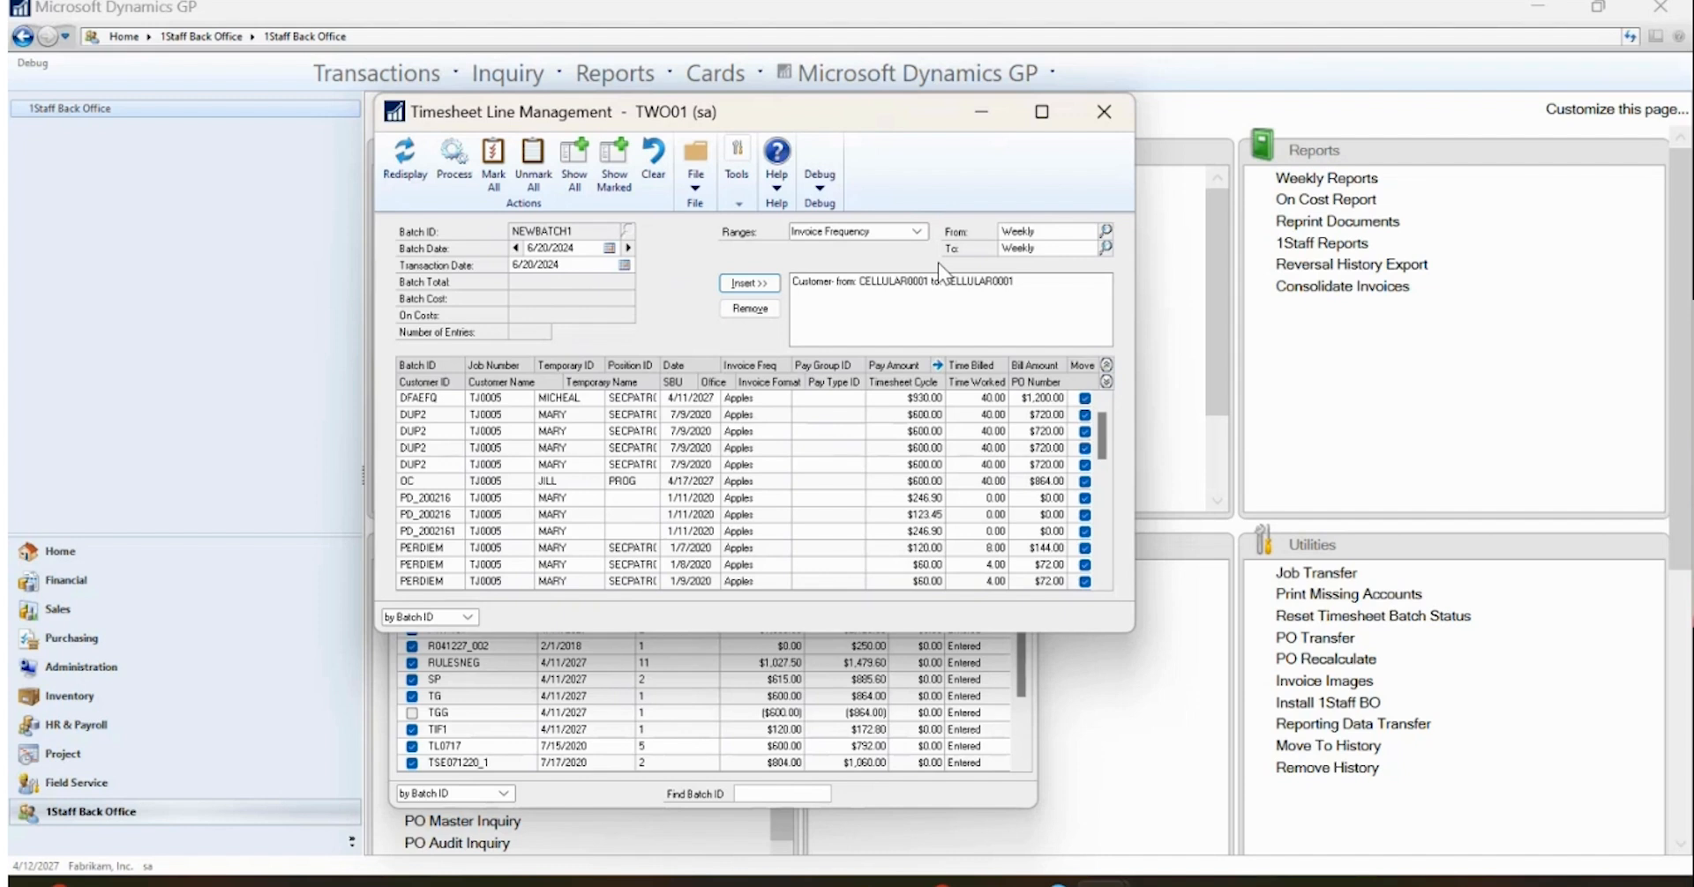
click(757, 284)
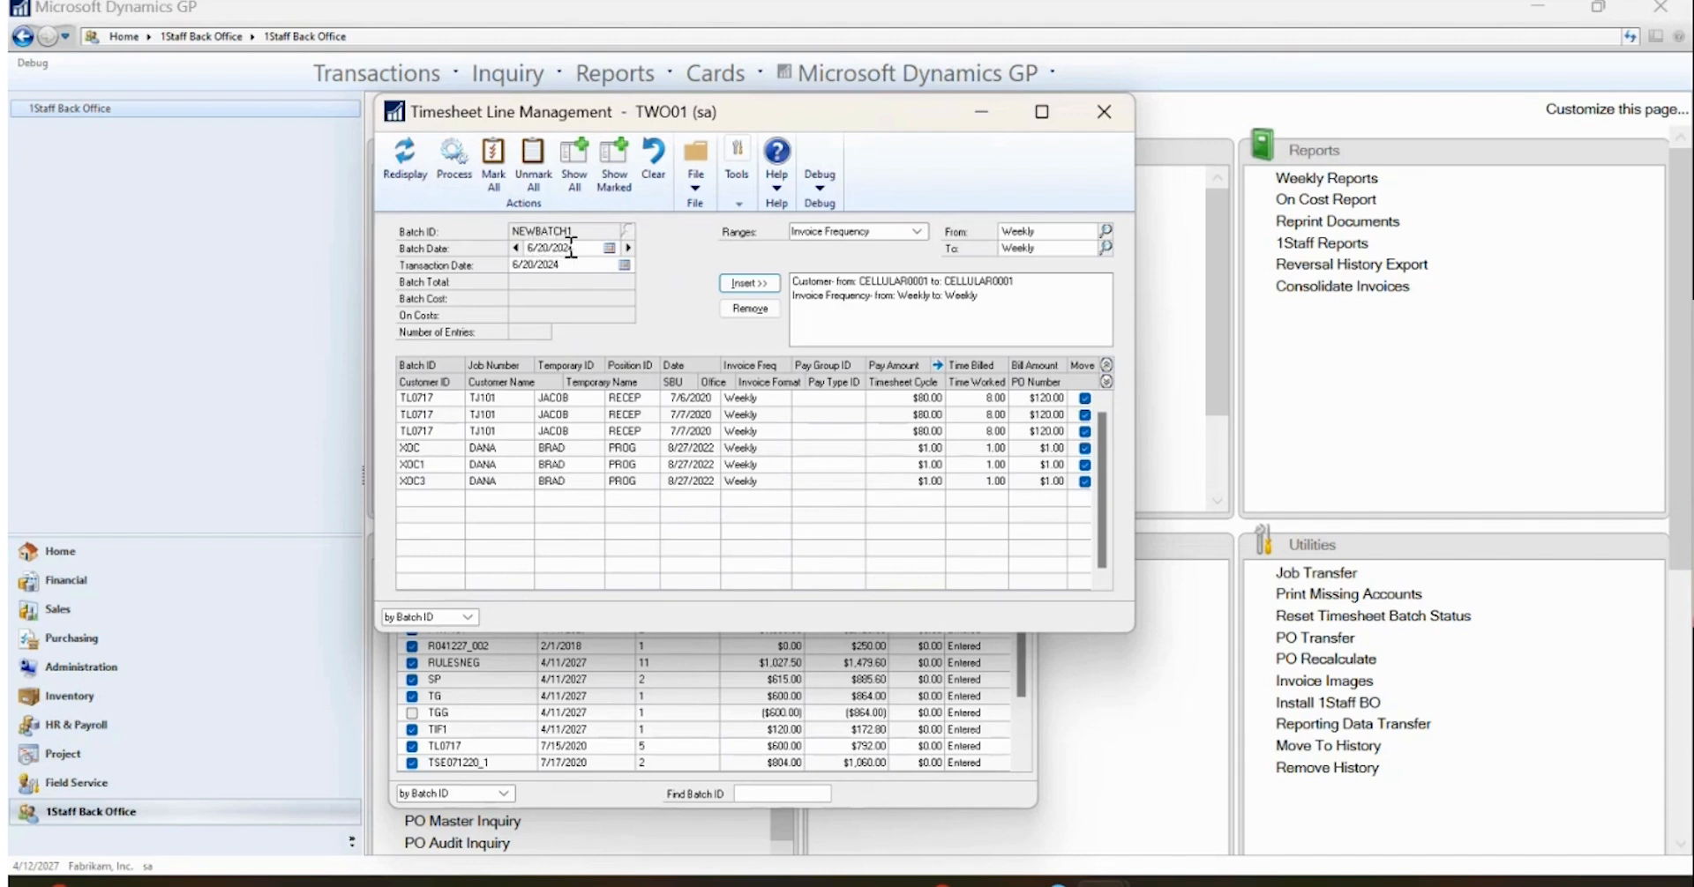
- Process the filtered timesheet lines into NEWBATCH1, close line management, and mark NEWBATCH1 in the posting list
click(458, 176)
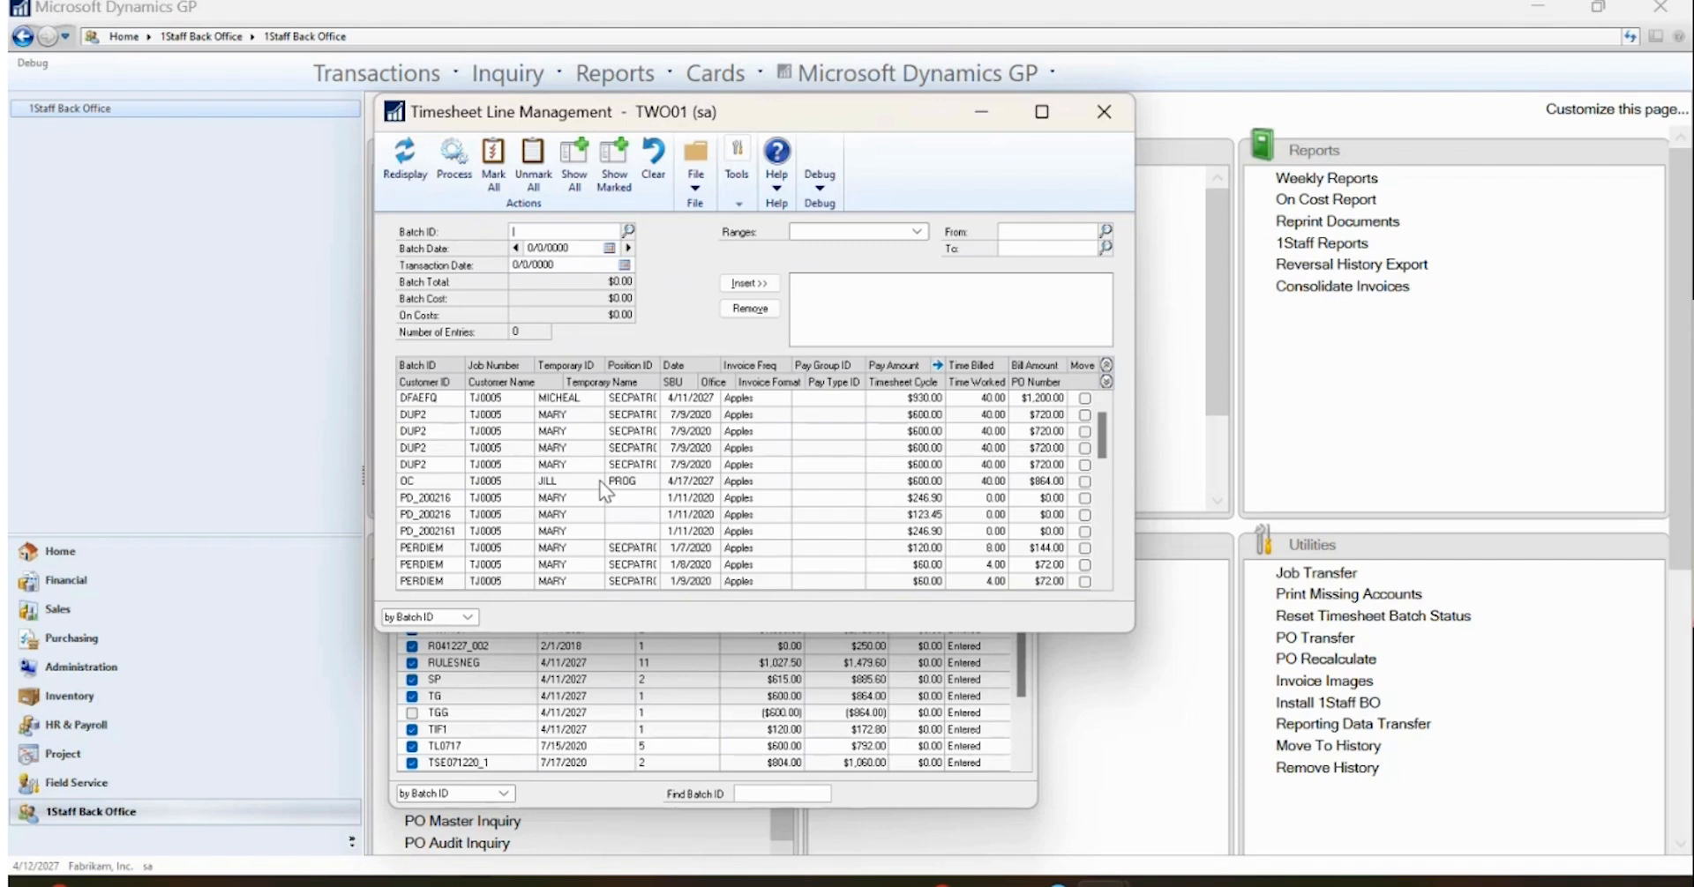
click(1095, 132)
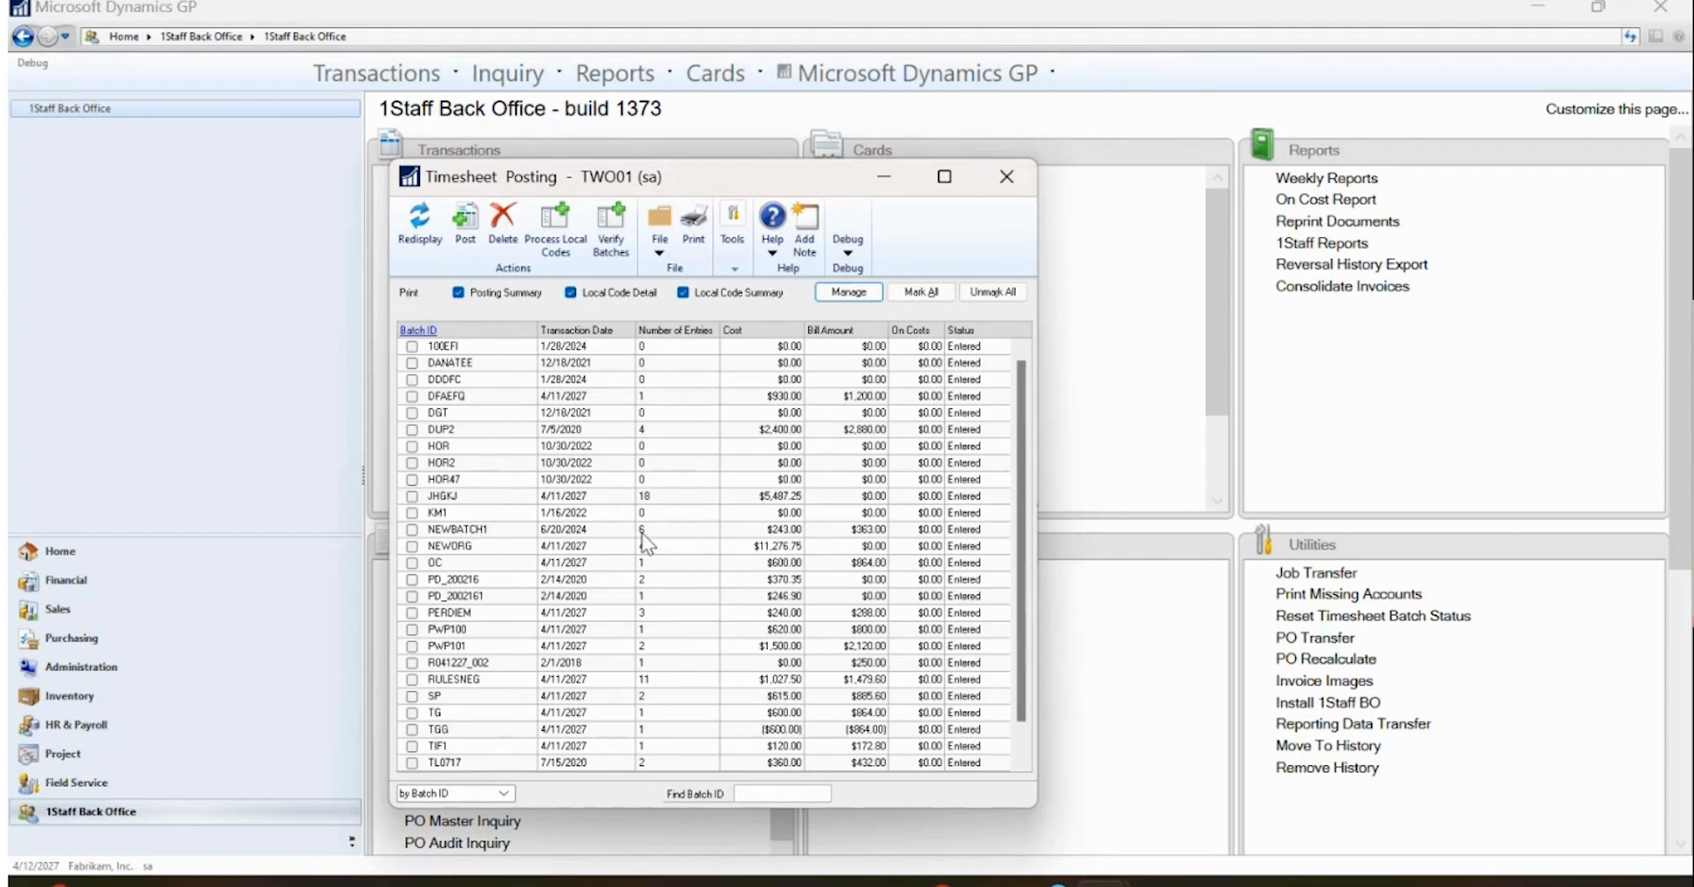
click(412, 530)
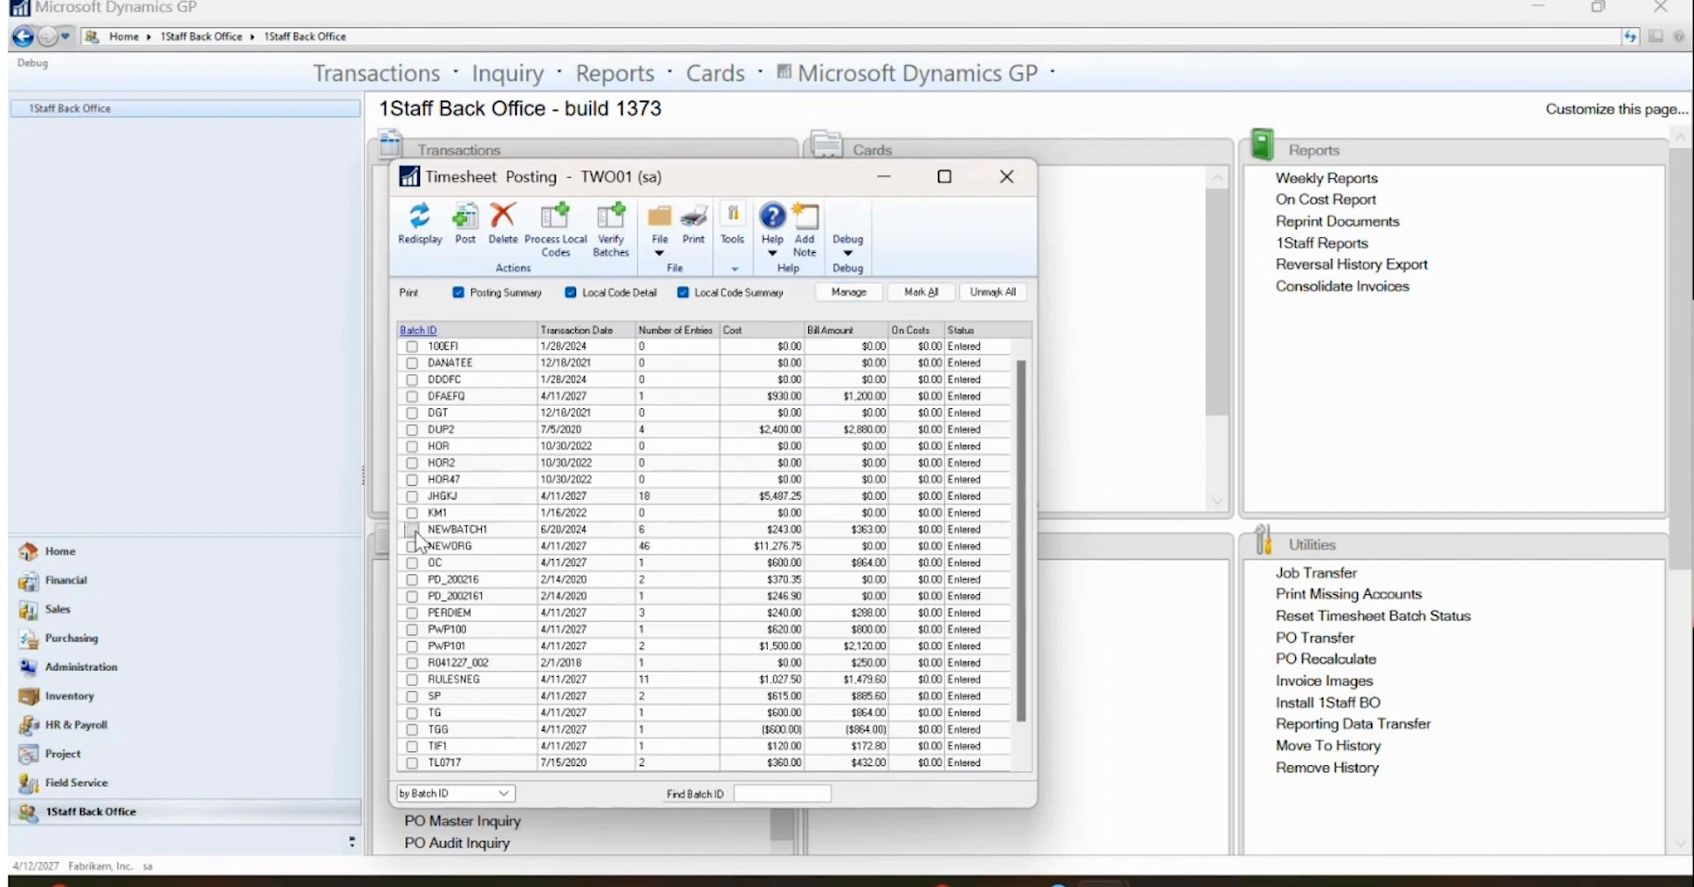